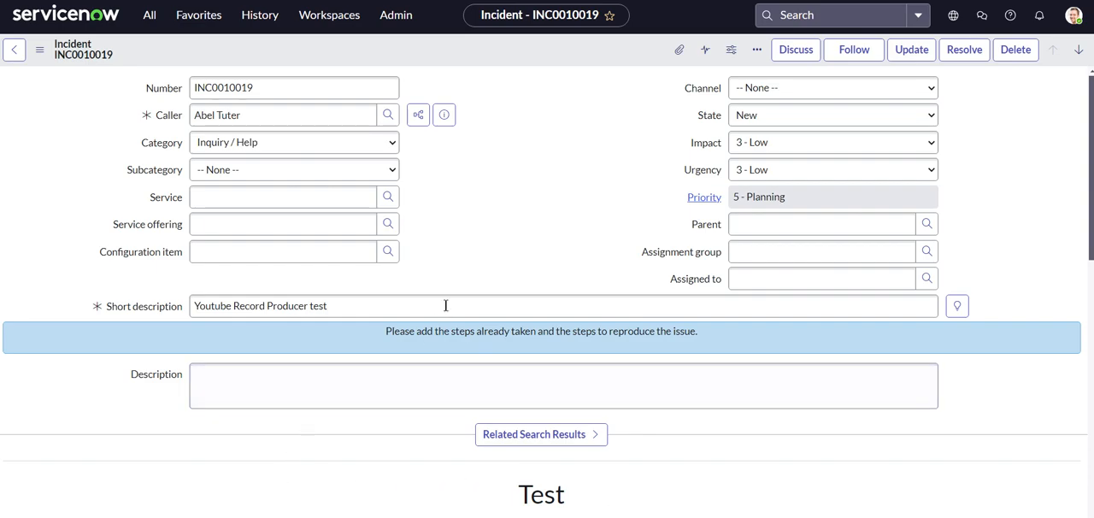
- Show the template bar on the incident form and view the list of all templates
click(756, 52)
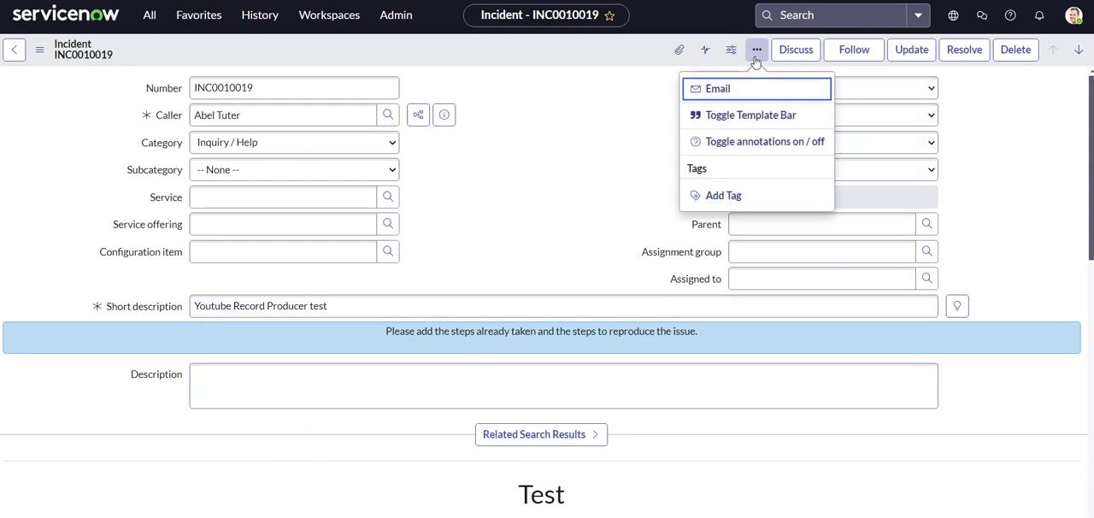
click(738, 115)
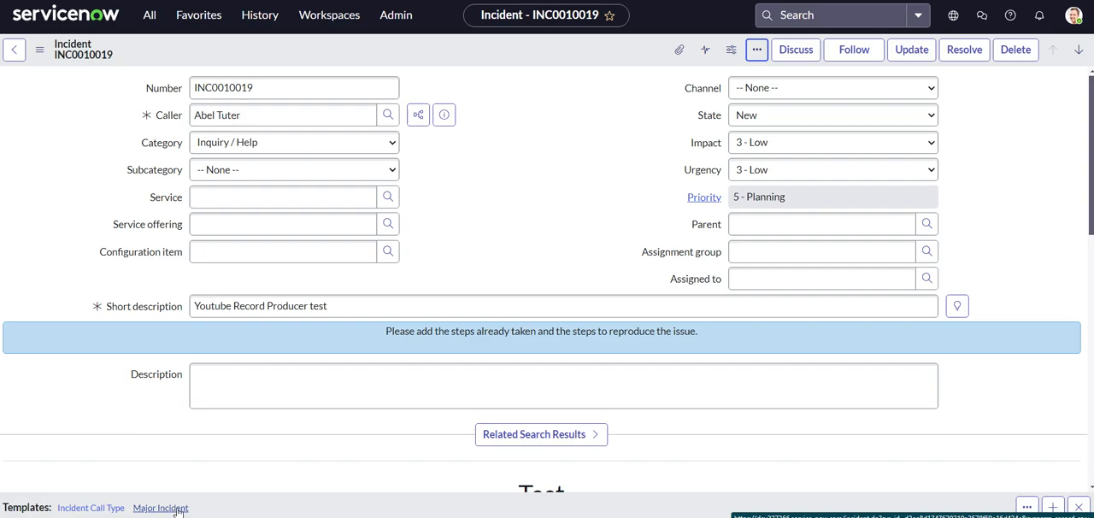
click(1026, 510)
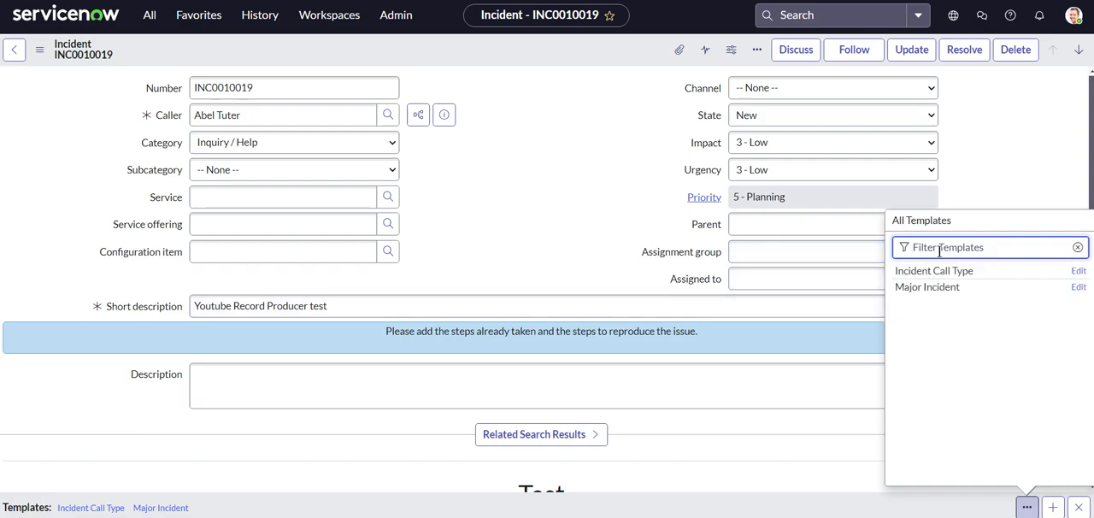
click(833, 500)
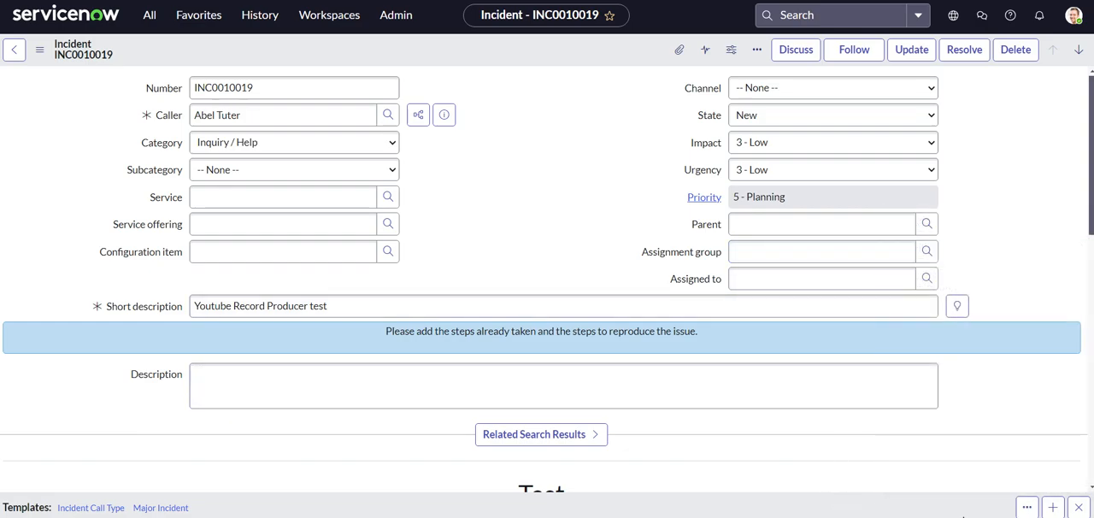
- Start a new incident template, make it Global, and enter "Security Incident" as its short description
click(1053, 509)
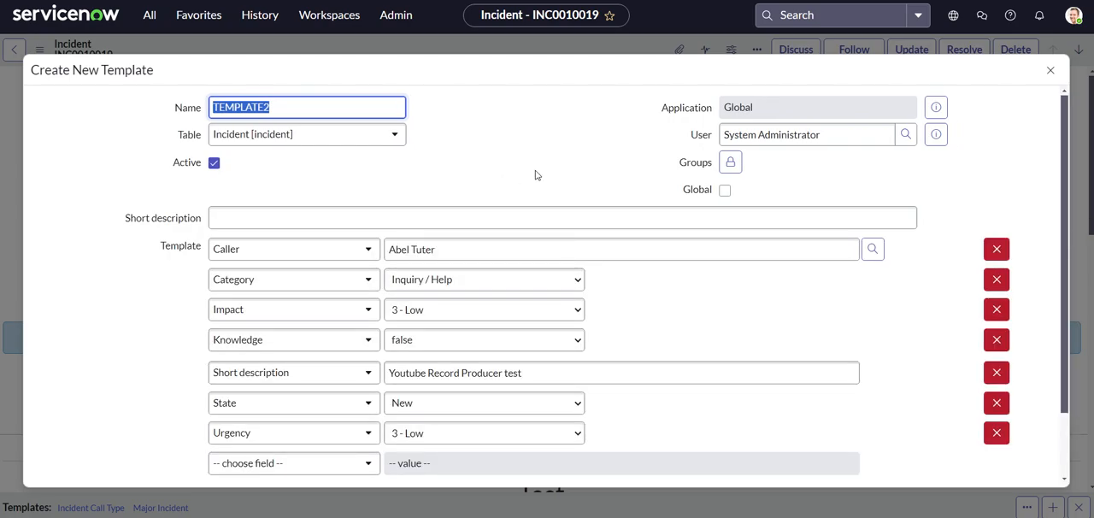
click(725, 191)
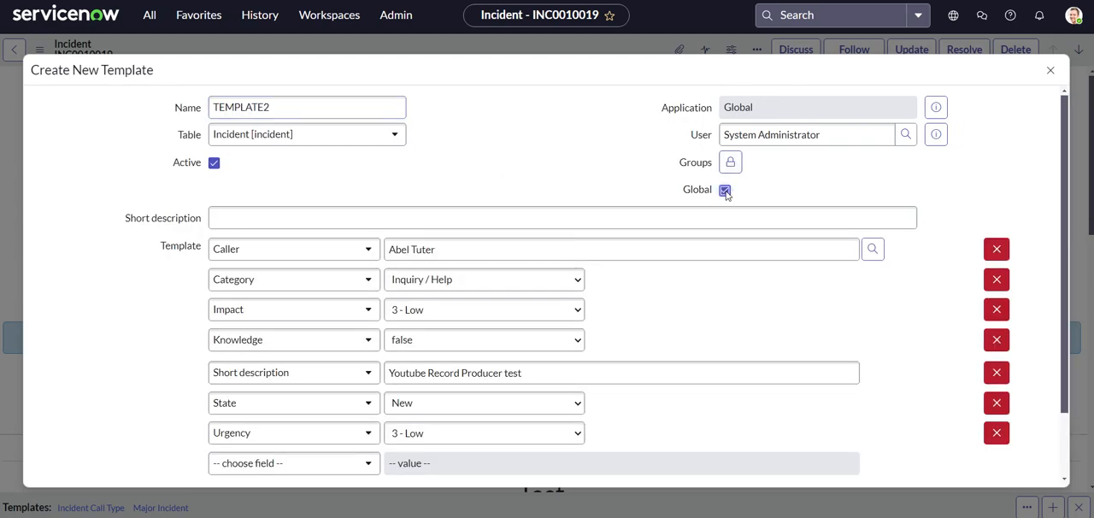
click(366, 215)
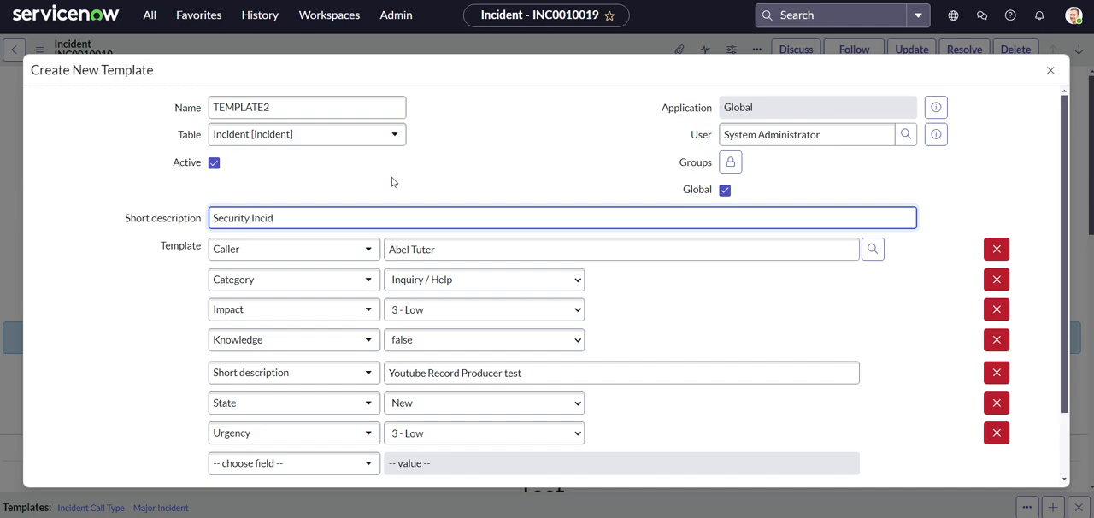
click(171, 290)
- Set the template's Category value to Software
scroll(196, 286, down, 1)
click(416, 221)
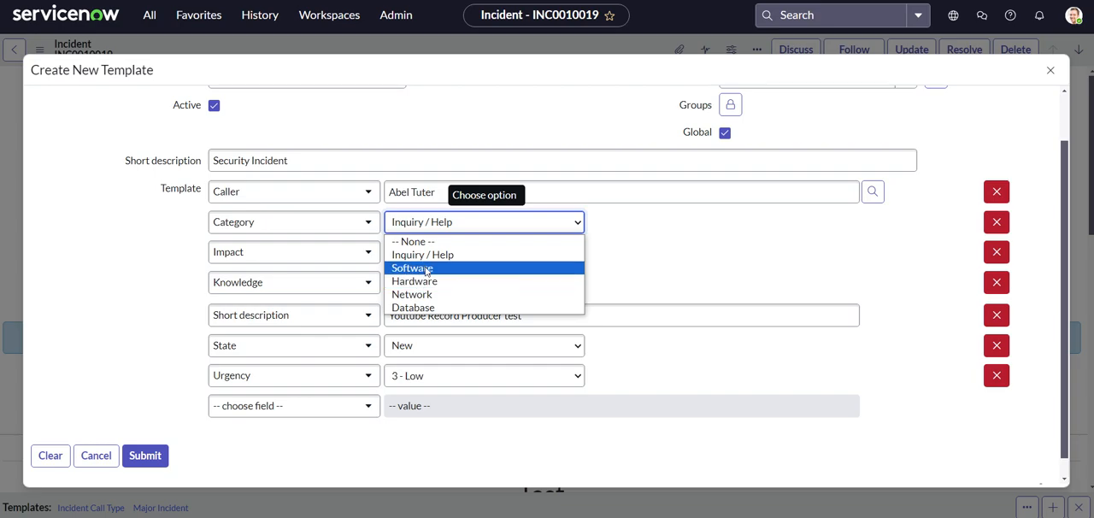
click(426, 267)
- Change the template record's own short description to "Software Incident"
click(429, 252)
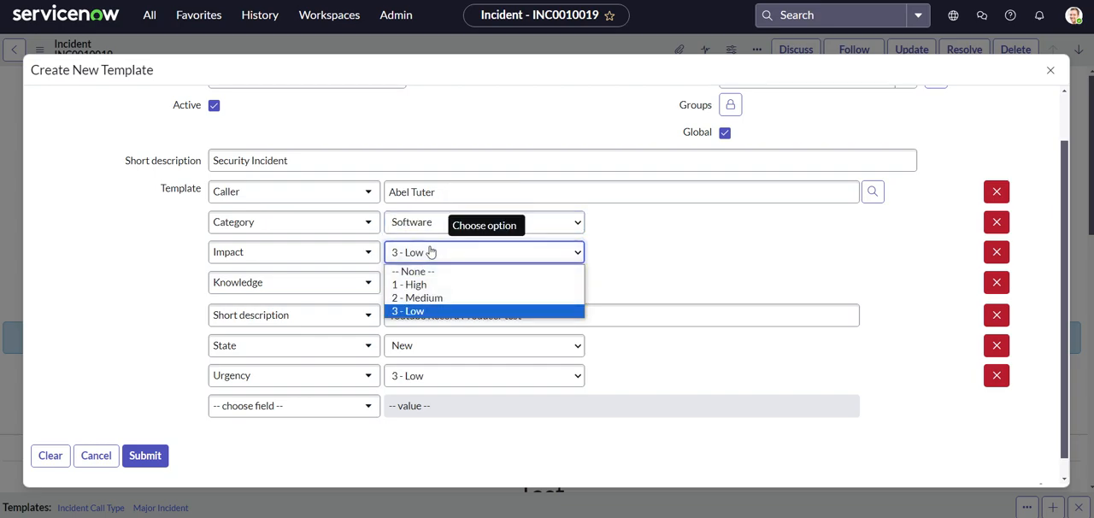
click(251, 160)
drag(251, 160, 209, 160)
key(BackSpace)
text(So)
text(ftware)
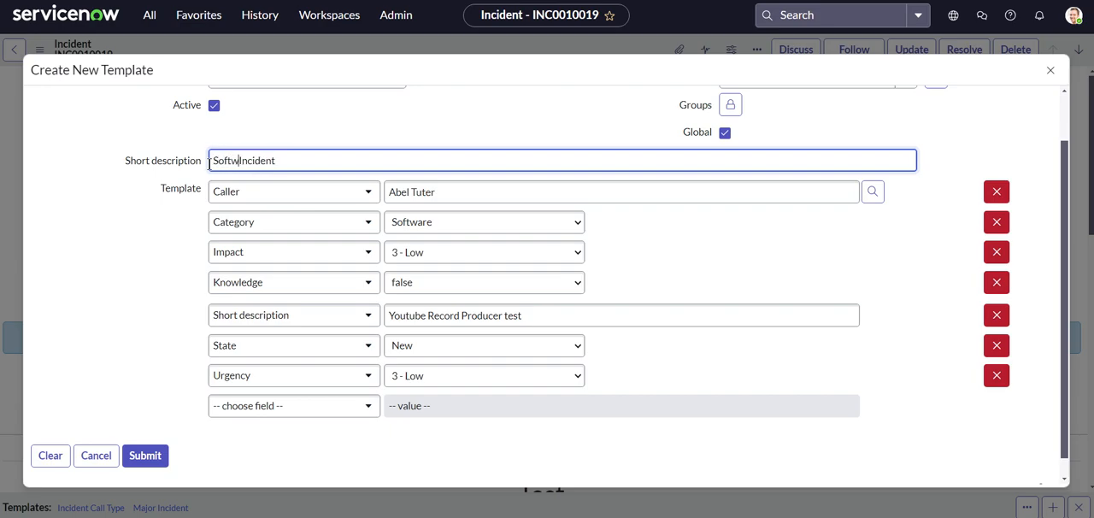
- Set the template's Impact value to 2 - Medium
click(435, 254)
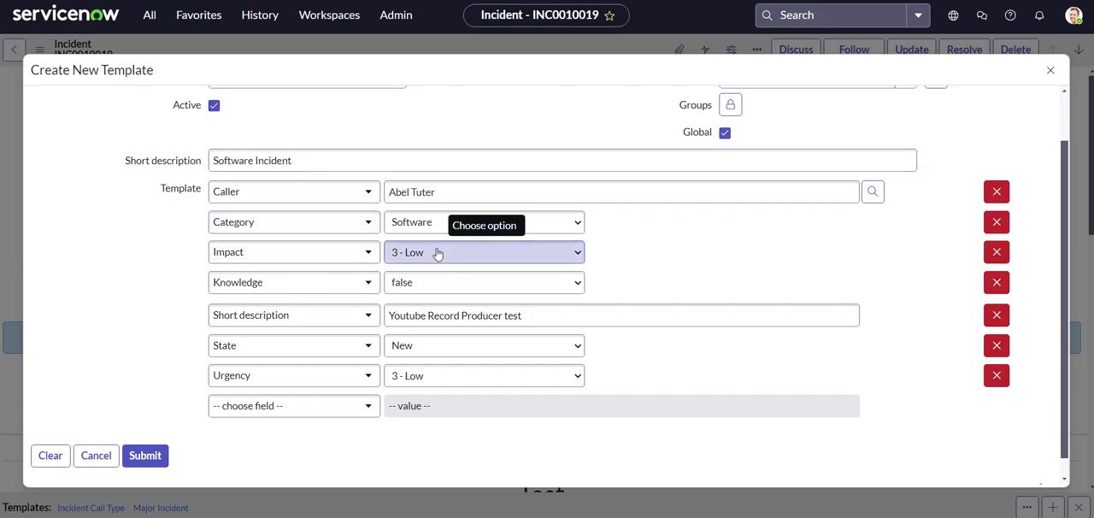
click(432, 251)
click(421, 298)
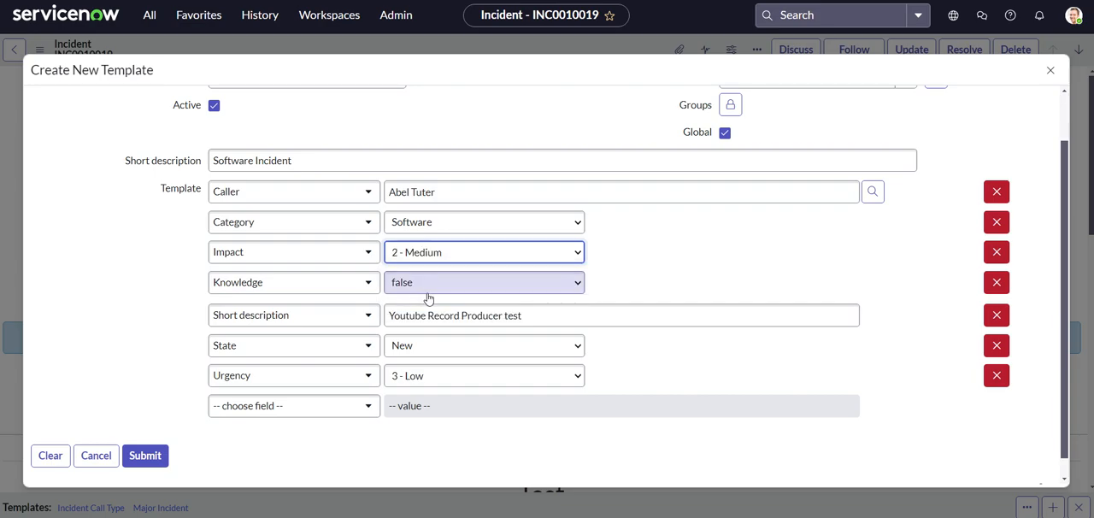
click(425, 291)
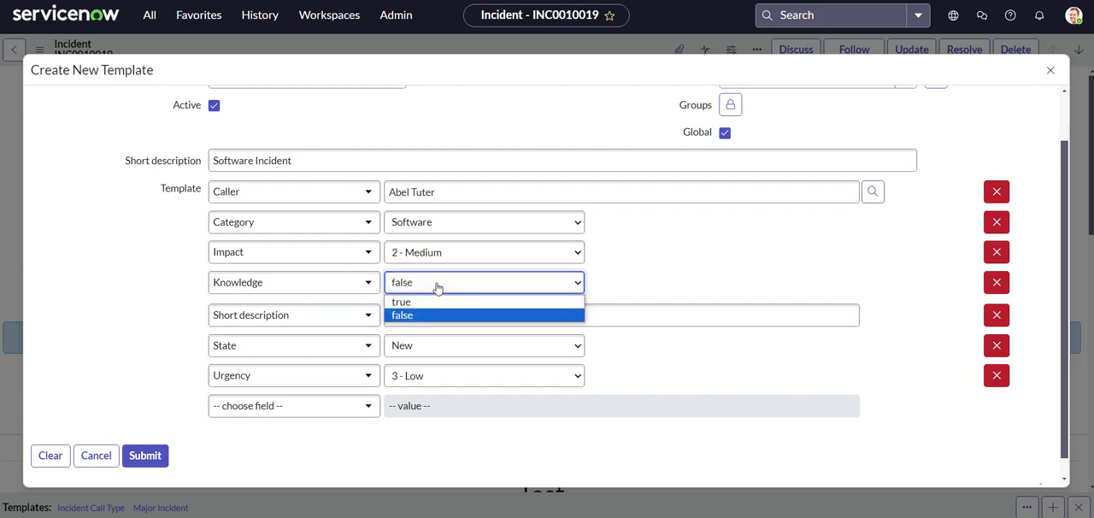
click(679, 292)
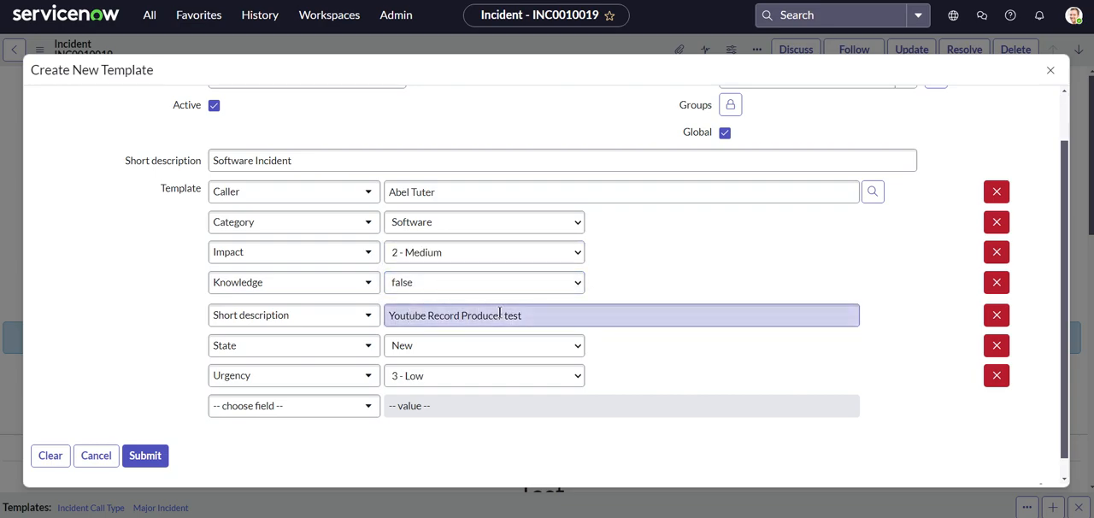
- Set the Short description value among the template fields to "Security Incident" and Urgency to 2 - Medium
drag(553, 313, 388, 313)
key(BackSpace)
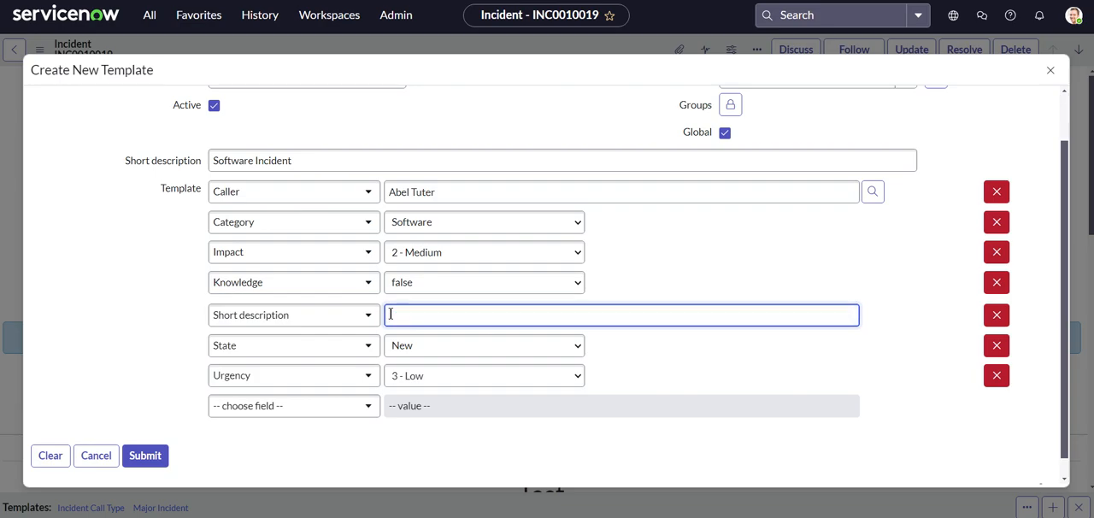
text(SD)
key(BackSpace)
text(re)
click(108, 361)
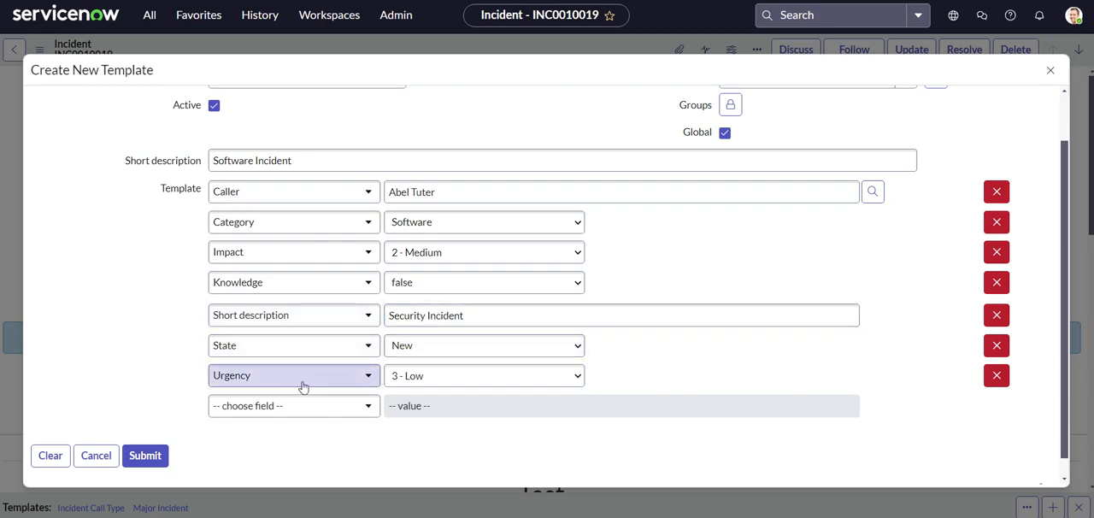
click(411, 377)
click(415, 421)
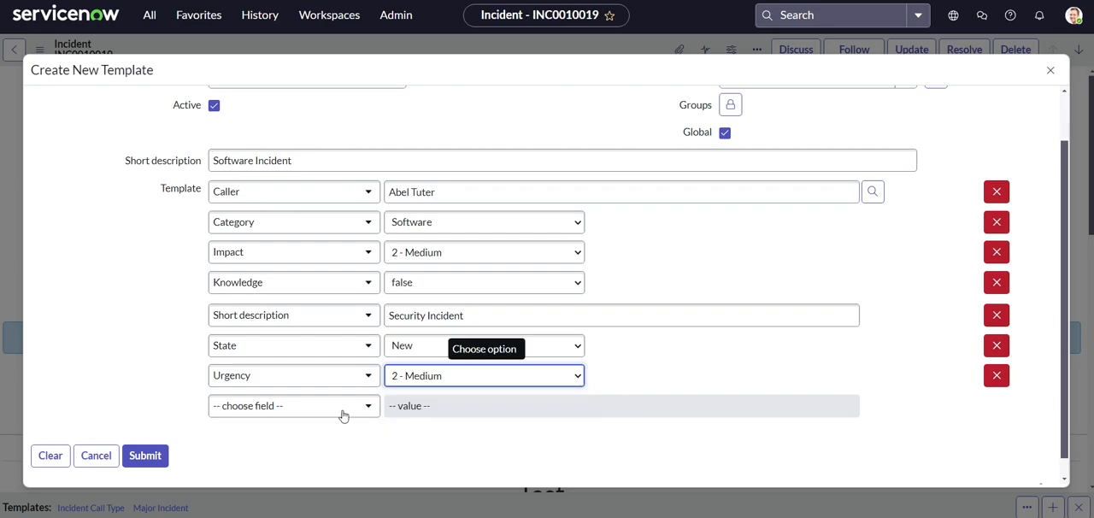
- Add a Work notes field to the template with the text "Created by the Software Incident template."
click(261, 407)
scroll(282, 325, down, 3)
scroll(289, 332, down, 5)
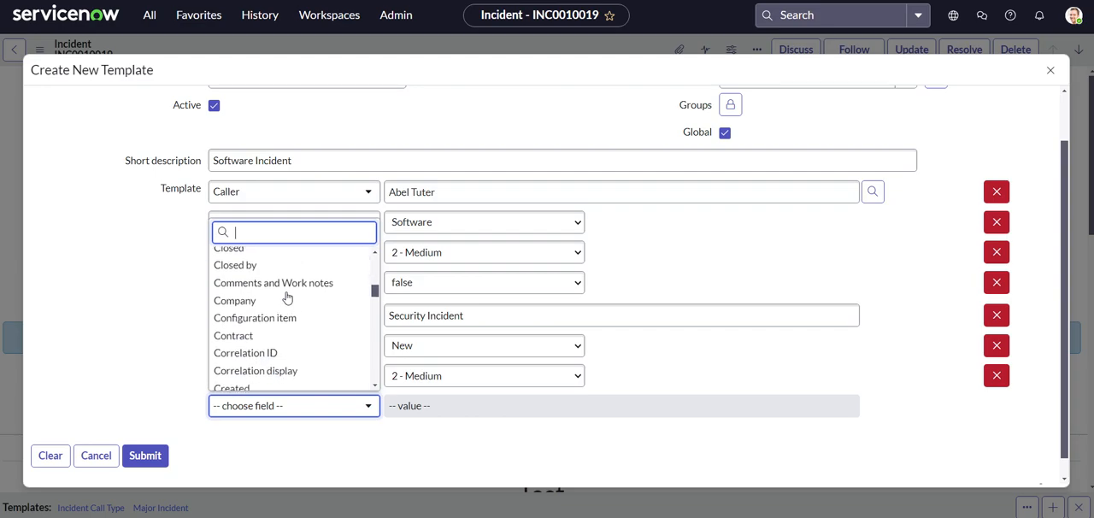
scroll(270, 320, down, 15)
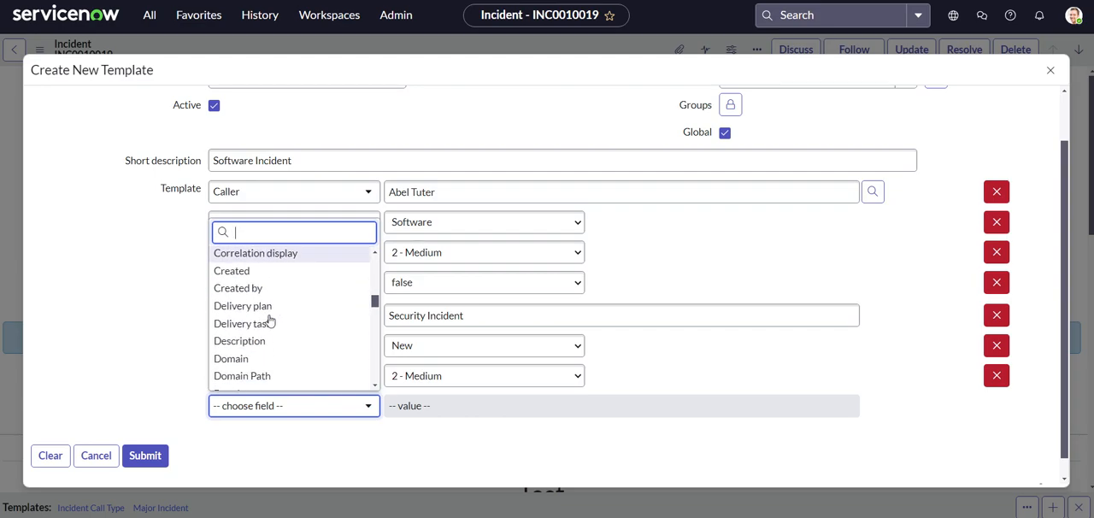
scroll(277, 329, down, 1)
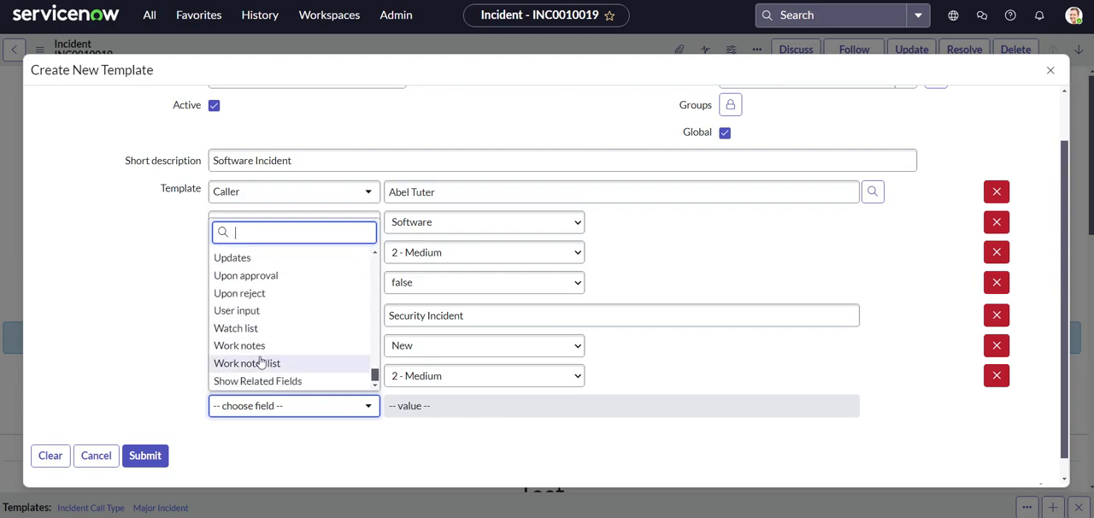
click(263, 347)
click(451, 415)
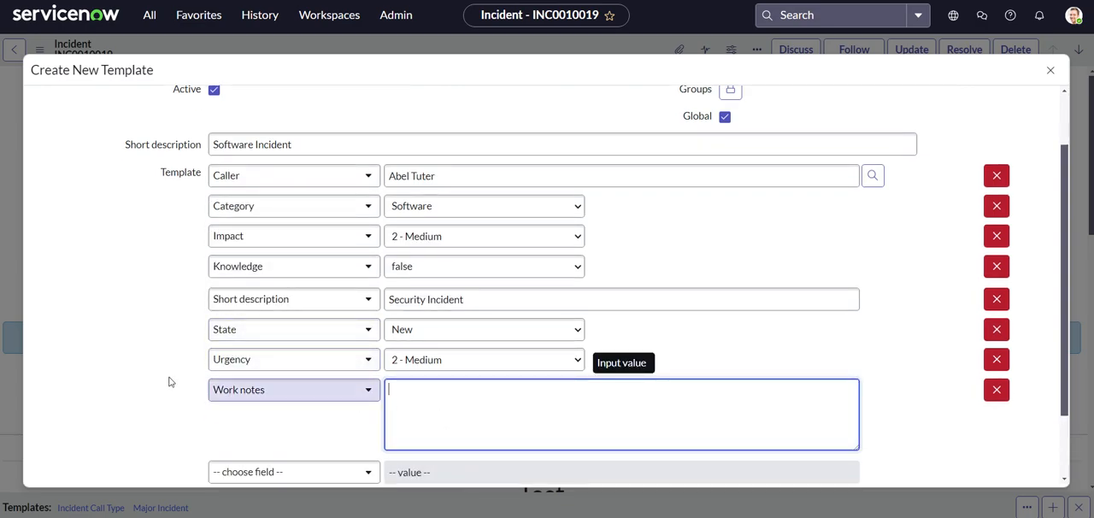
scroll(137, 359, down, 2)
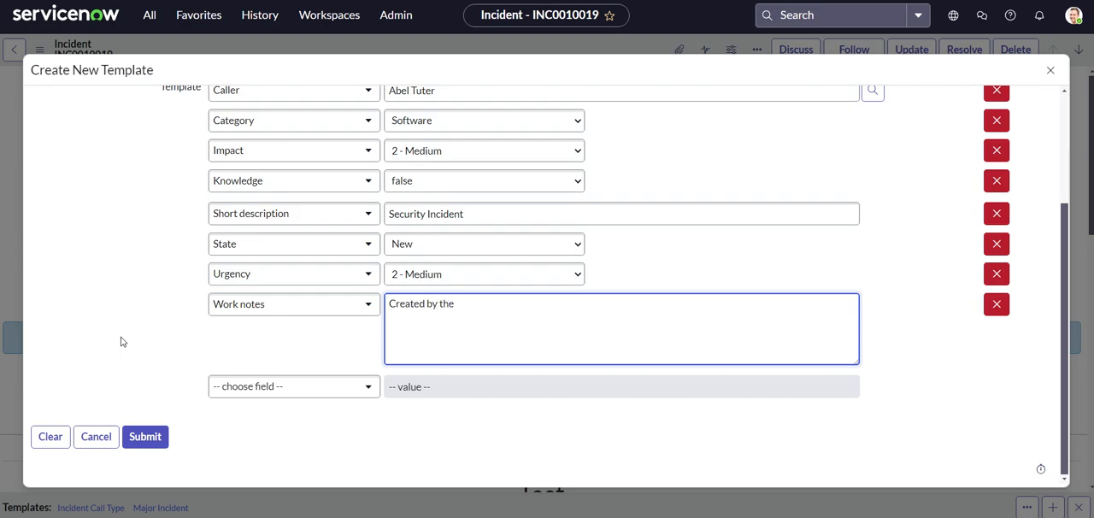
scroll(121, 342, up, 2)
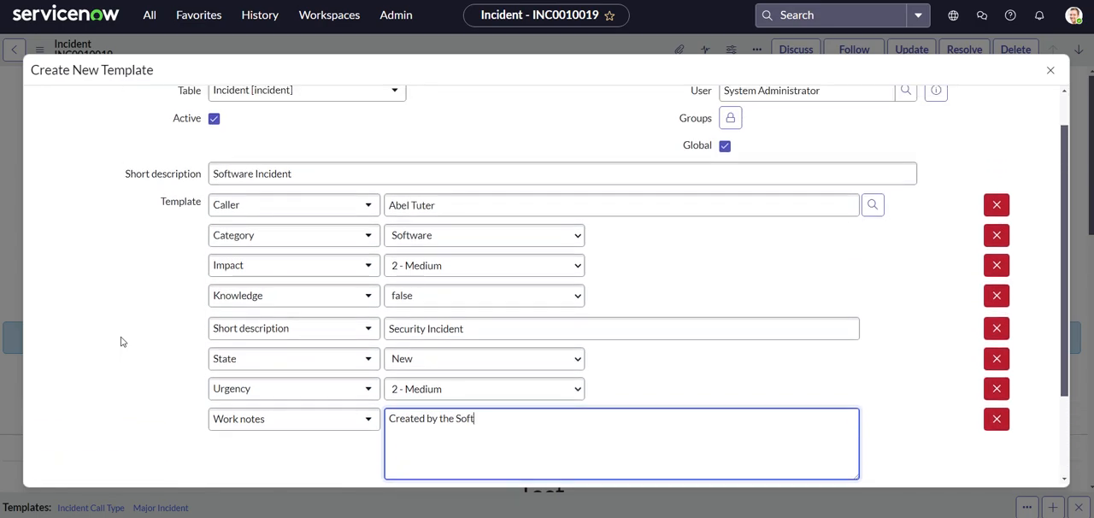
text(e Incident template.)
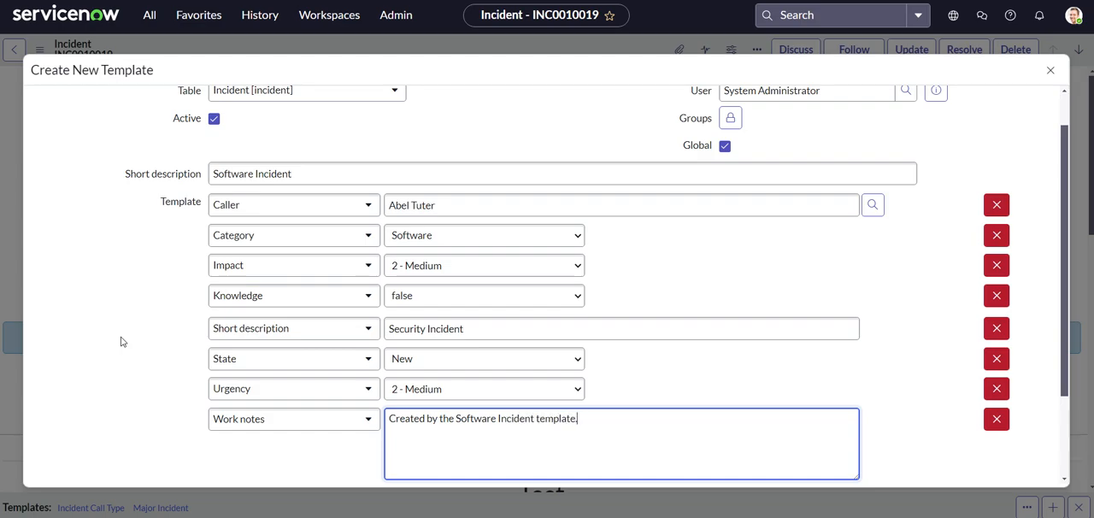
- Browse the incident fields available for another template row, leaving the row empty
scroll(122, 342, down, 2)
click(299, 389)
scroll(300, 280, down, 14)
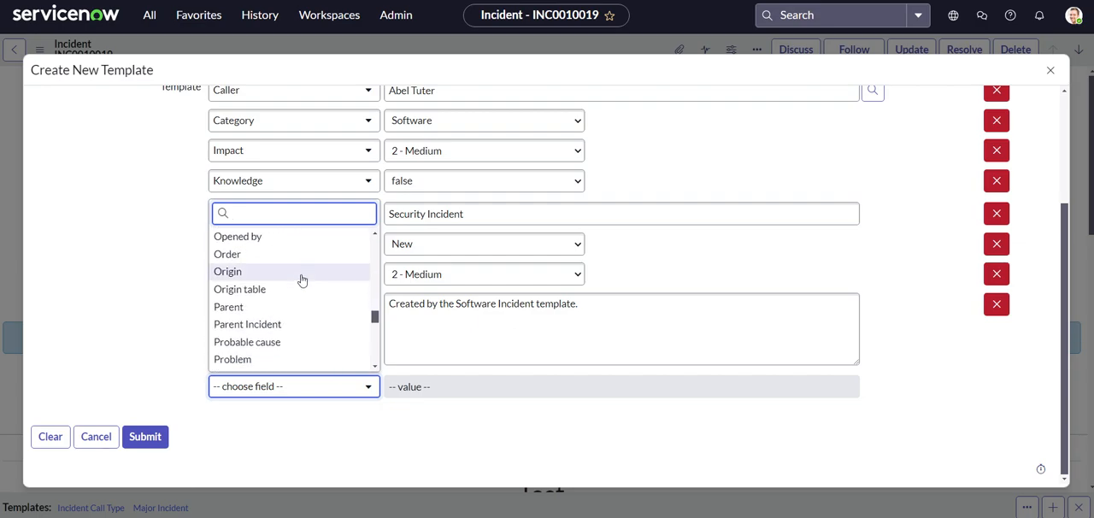
scroll(301, 280, down, 4)
scroll(301, 280, down, 3)
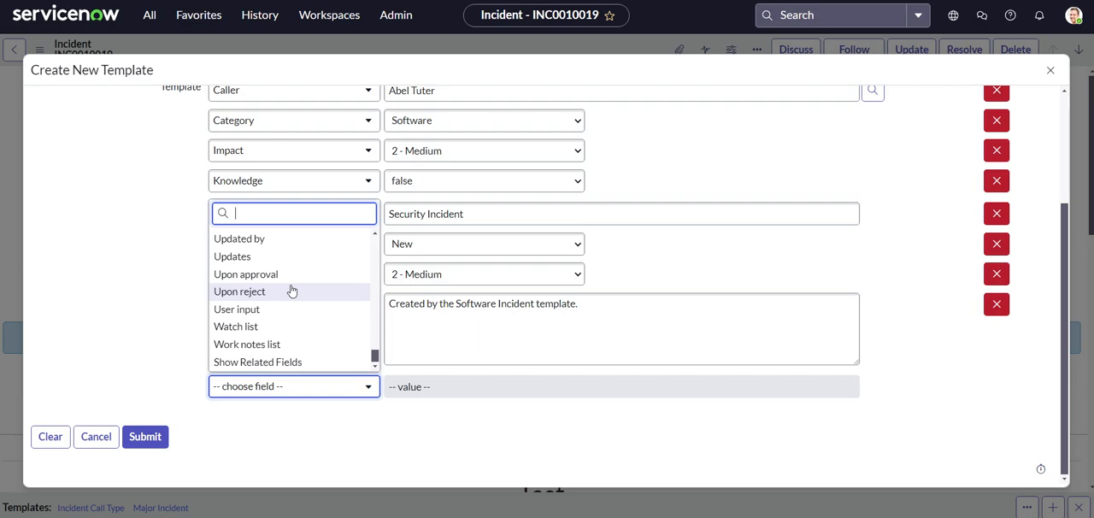
scroll(291, 305, up, 8)
scroll(286, 337, up, 5)
scroll(271, 325, up, 8)
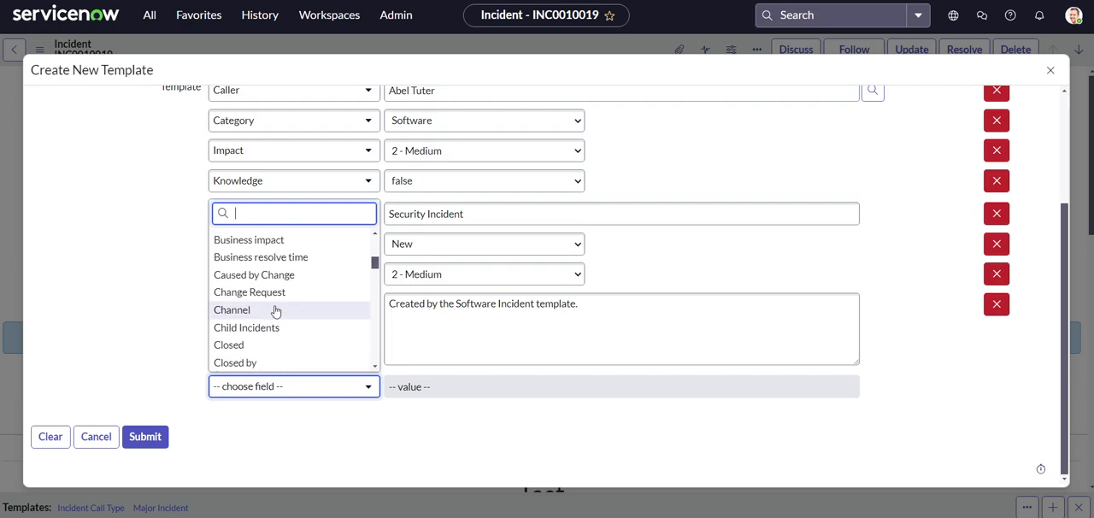
click(140, 298)
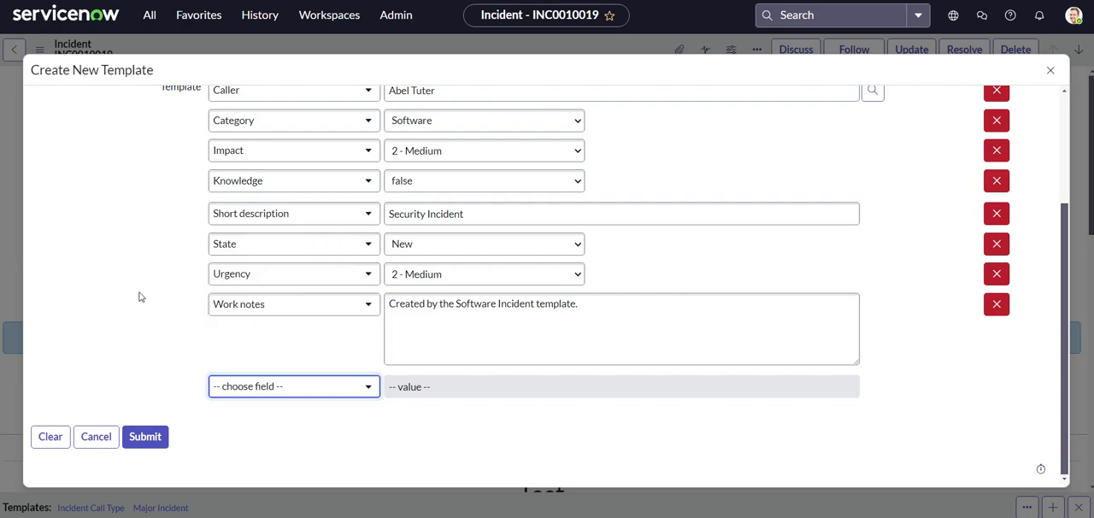
- Replace "Security" with "Software" in the template's Short description field value so it reads "Software Incident"
scroll(140, 298, up, 3)
scroll(142, 293, down, 2)
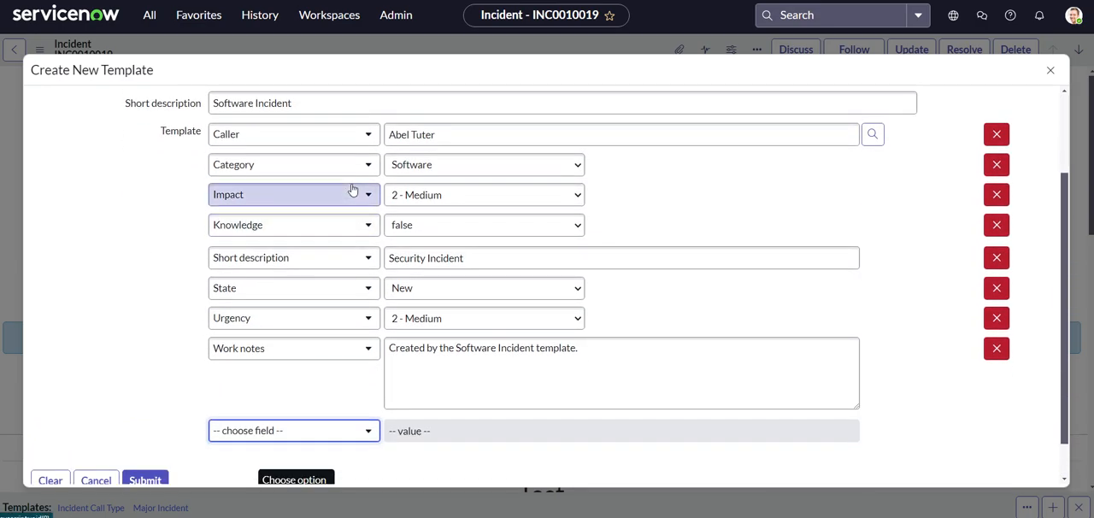
double_click(422, 258)
key(BackSpace)
text(Software)
click(161, 253)
- Review the new template's header settings and all its predefined field values
scroll(165, 243, down, 1)
scroll(167, 241, up, 1)
scroll(166, 241, down, 1)
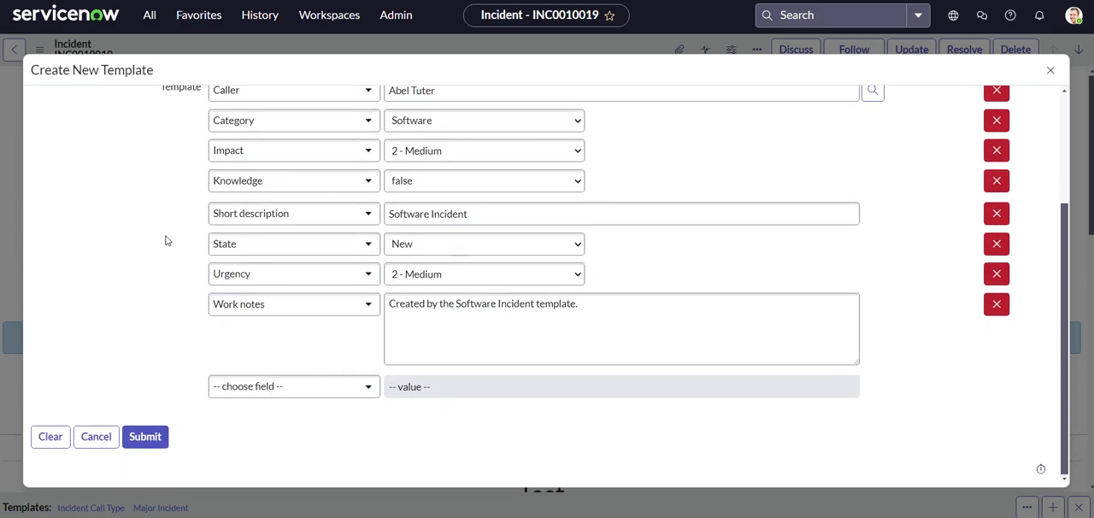
scroll(740, 359, up, 3)
scroll(741, 359, up, 1)
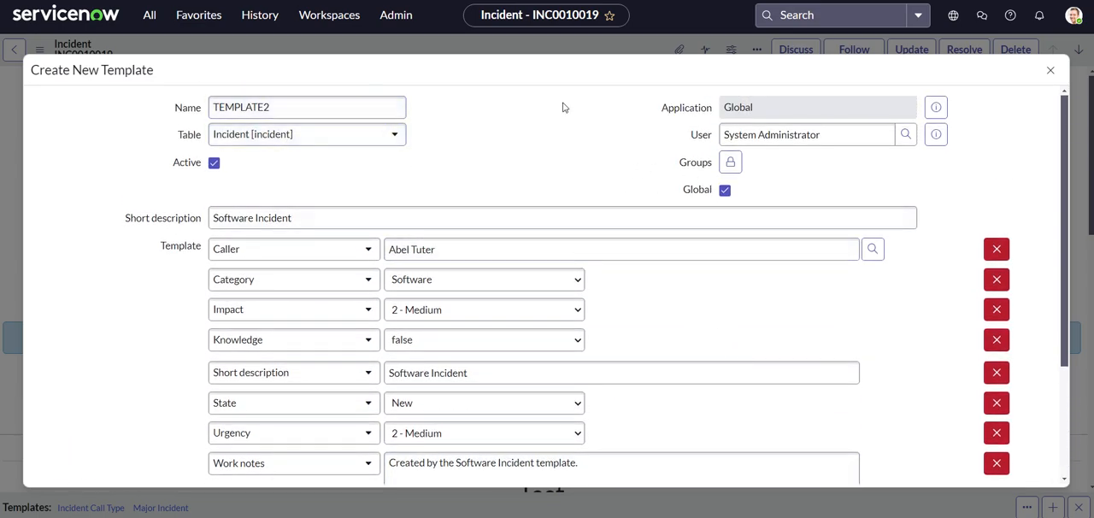
scroll(261, 158, down, 1)
scroll(261, 158, down, 3)
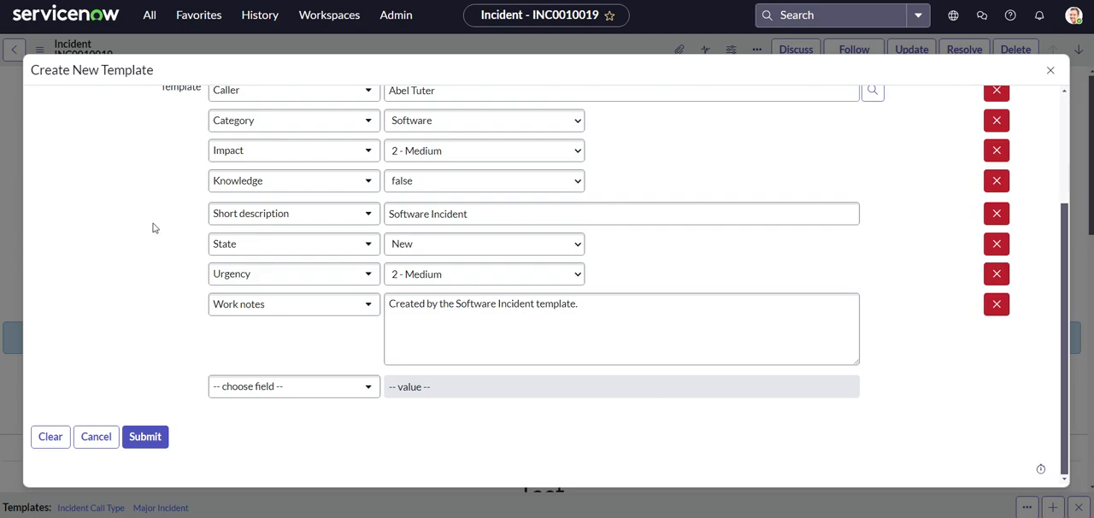
scroll(154, 228, up, 4)
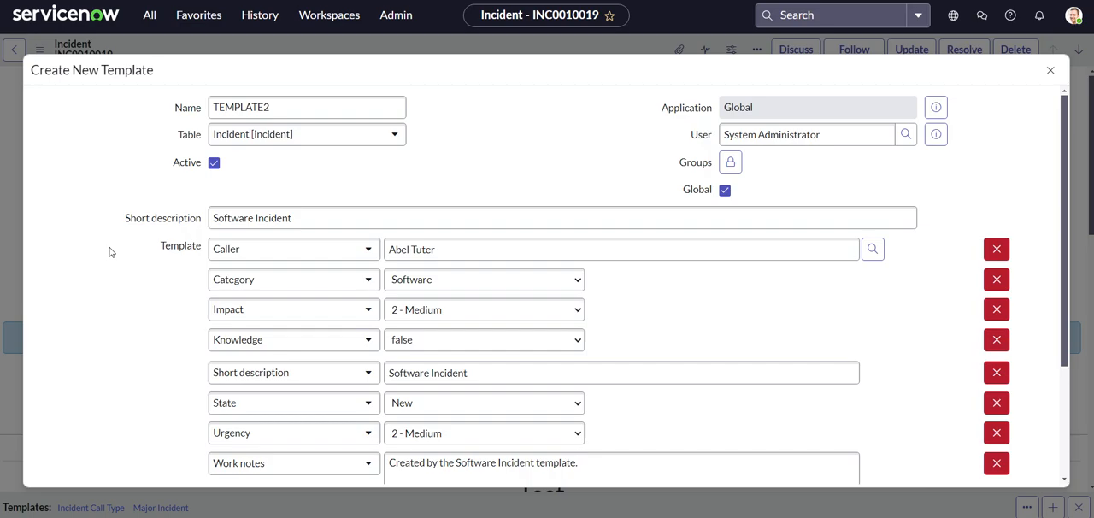
scroll(109, 252, down, 3)
scroll(107, 256, up, 1)
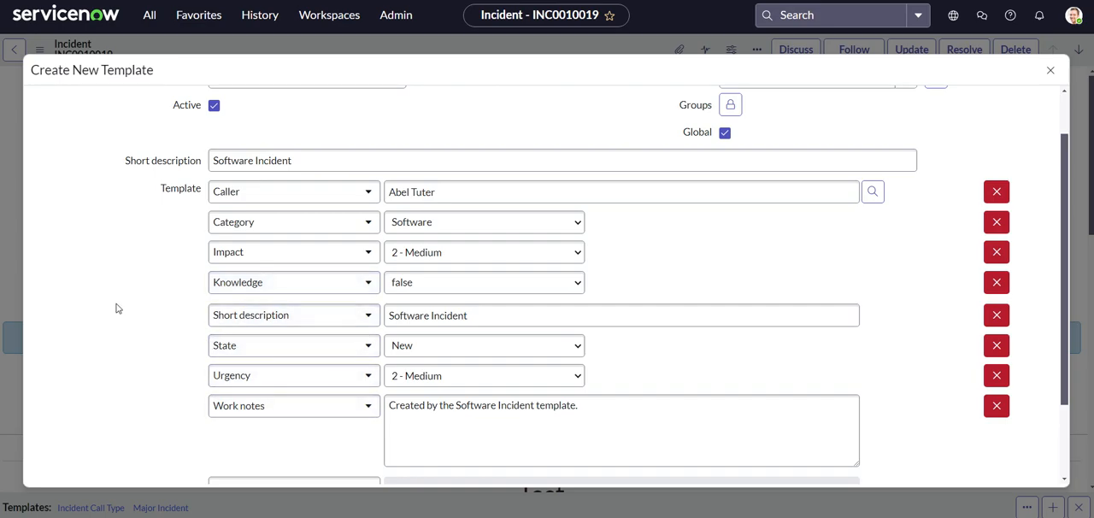
scroll(124, 310, up, 1)
scroll(171, 295, down, 2)
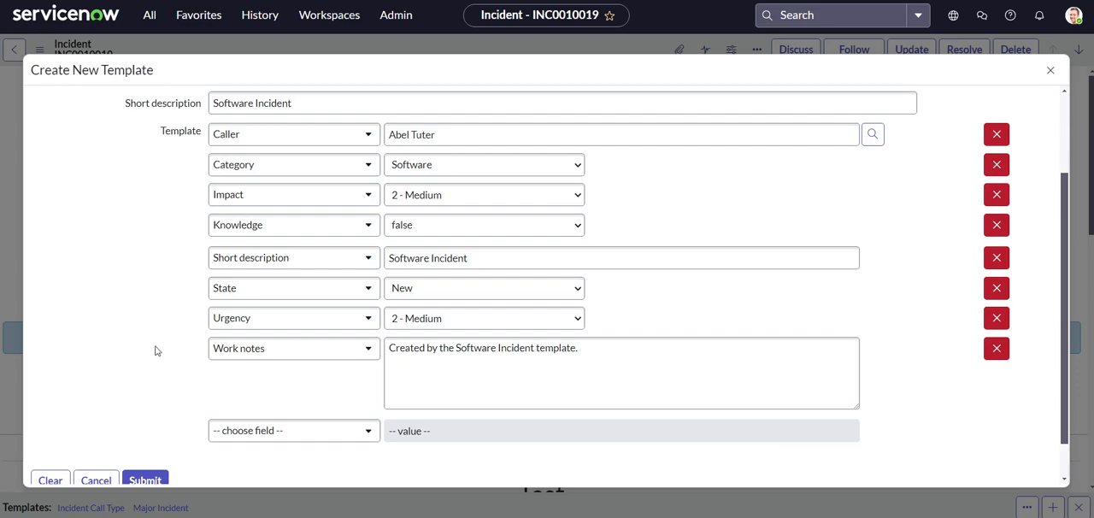
- Add an Assignment group field to the template with the value Software
click(261, 431)
text(ass)
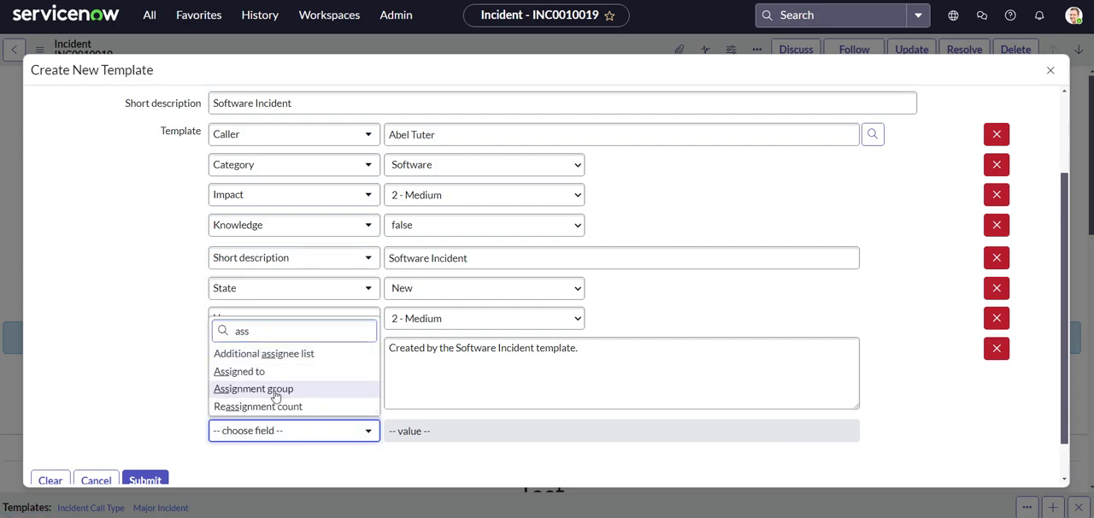
click(272, 392)
click(467, 430)
text(softwa)
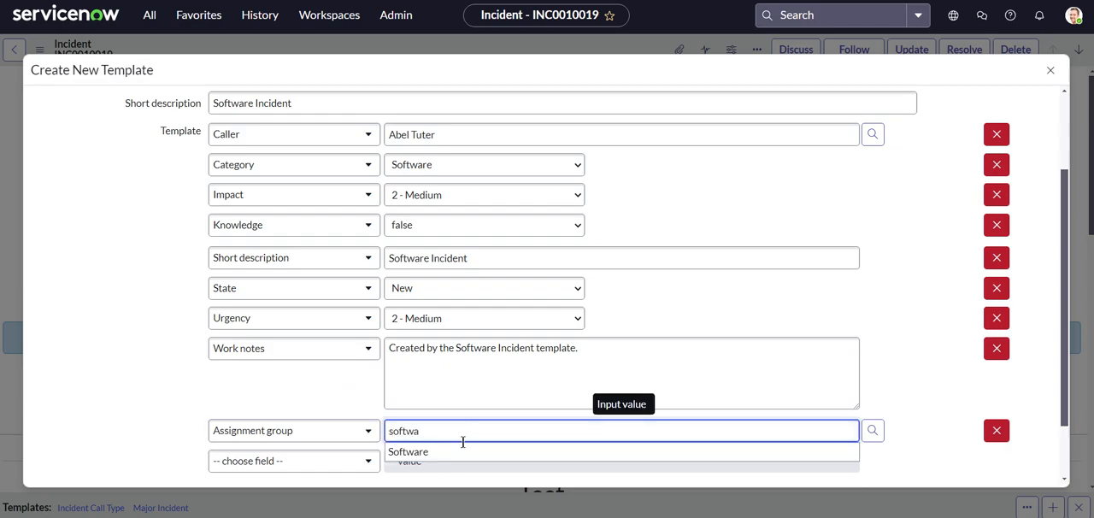
click(432, 452)
click(101, 399)
scroll(120, 374, down, 2)
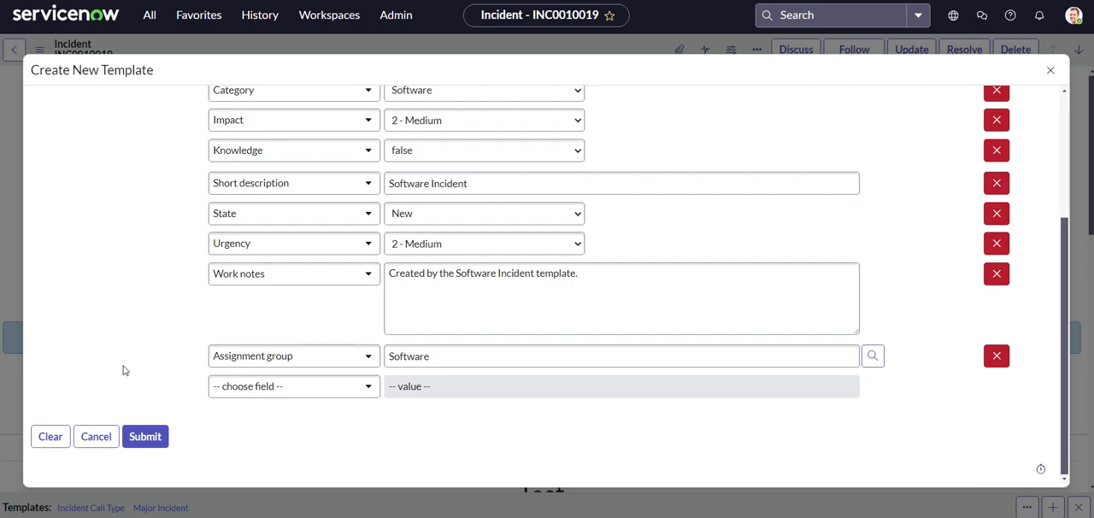
scroll(126, 366, up, 5)
scroll(130, 295, down, 3)
scroll(131, 281, up, 3)
- Shorten the template's name to "Software Incident" and submit the new template
click(283, 108)
drag(283, 107, 159, 108)
key(BackSpace)
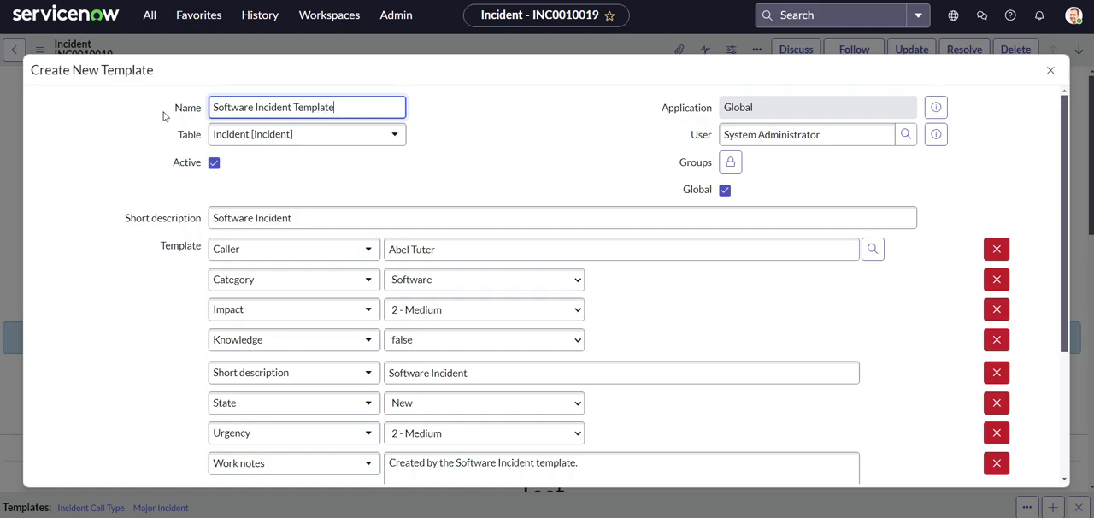
drag(289, 107, 391, 107)
key(BackSpace)
click(98, 177)
scroll(98, 177, down, 1)
scroll(97, 177, up, 1)
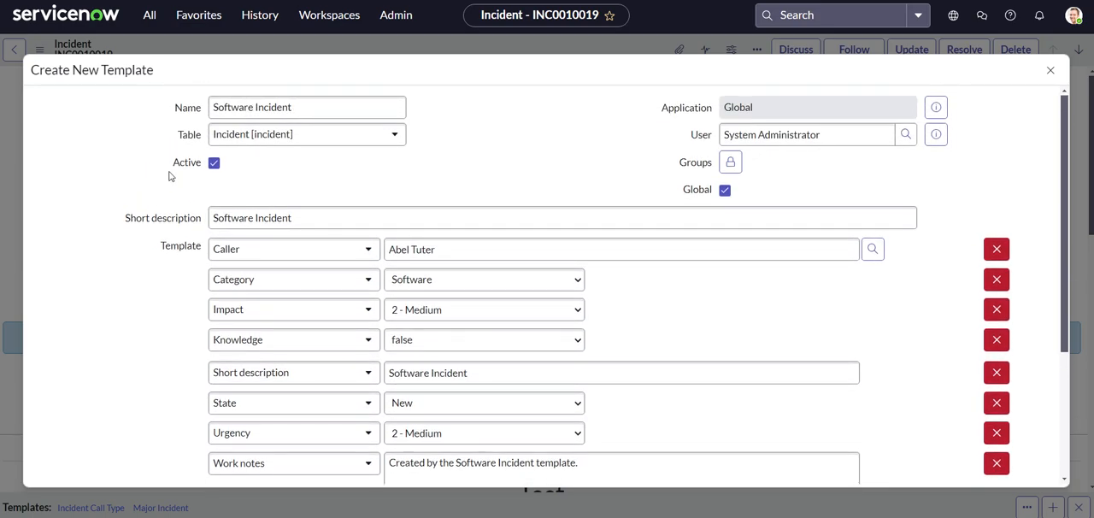
scroll(118, 224, down, 2)
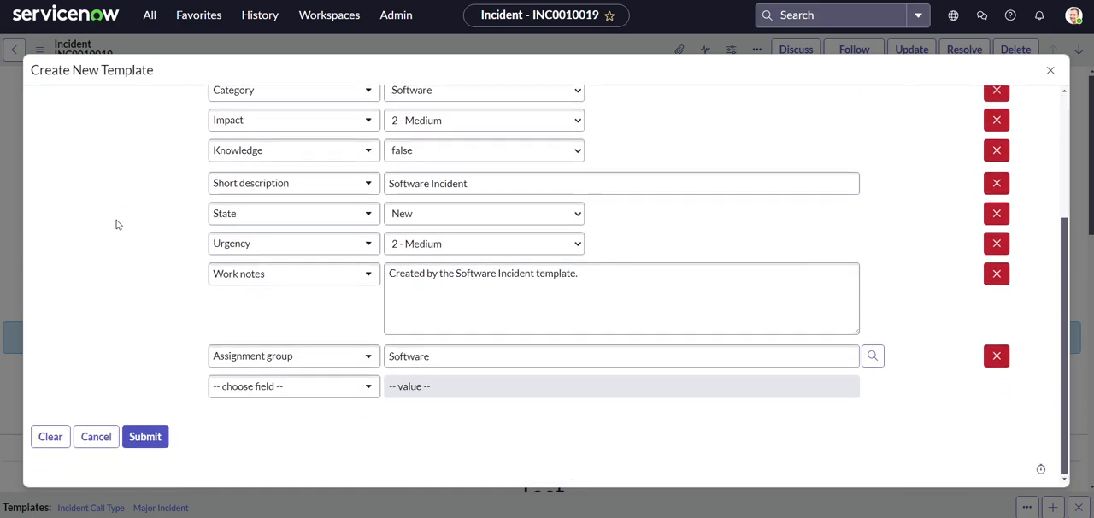
click(154, 439)
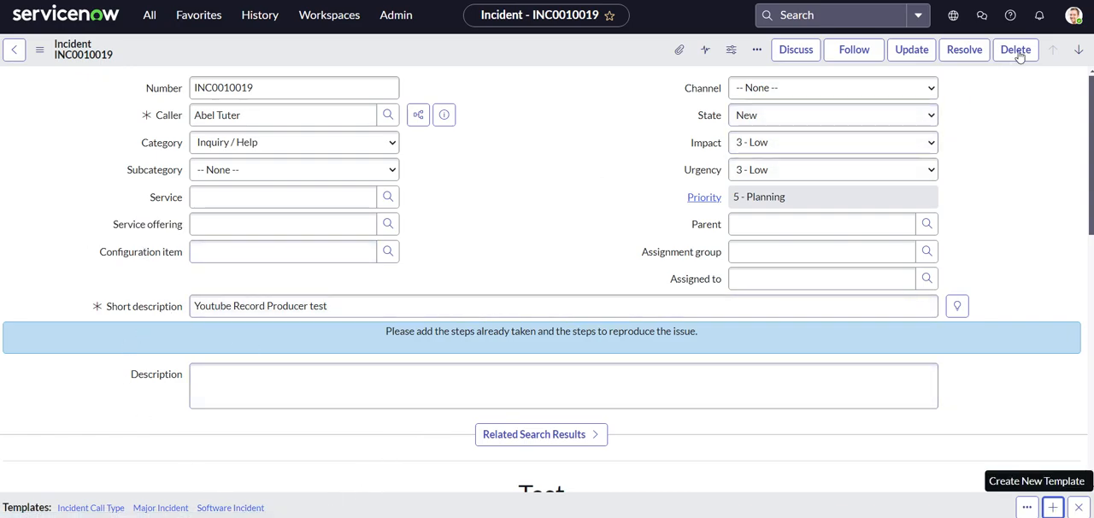
- Open the user impersonation dialog and its user search
click(1074, 16)
click(968, 199)
click(516, 178)
text(abel)
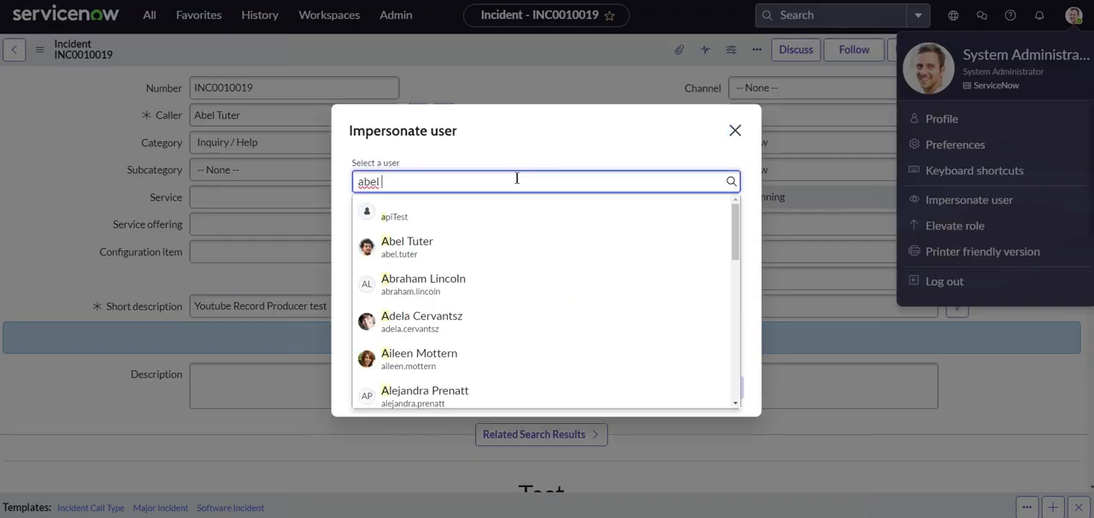
text( tut)
click(476, 210)
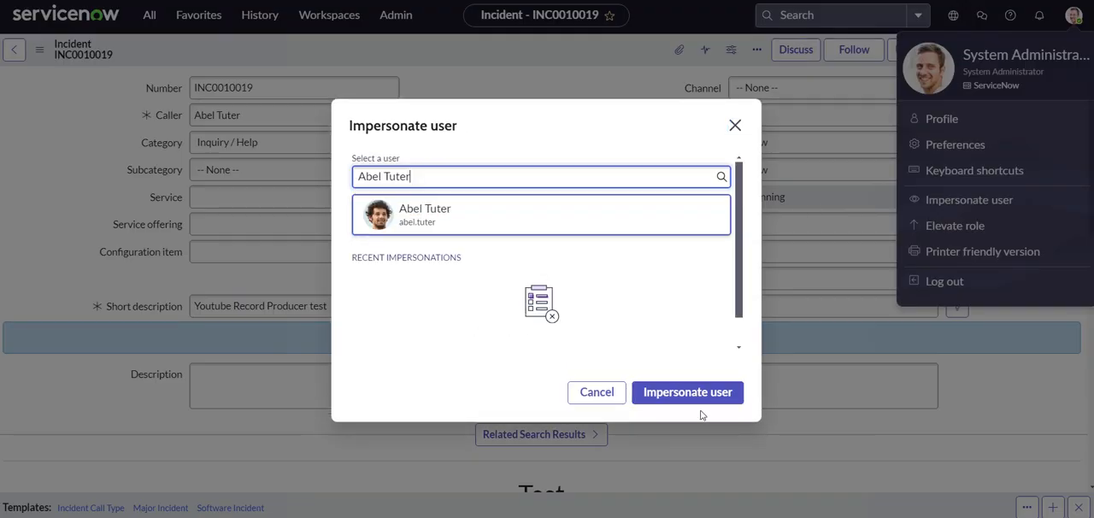
drag(416, 180, 349, 179)
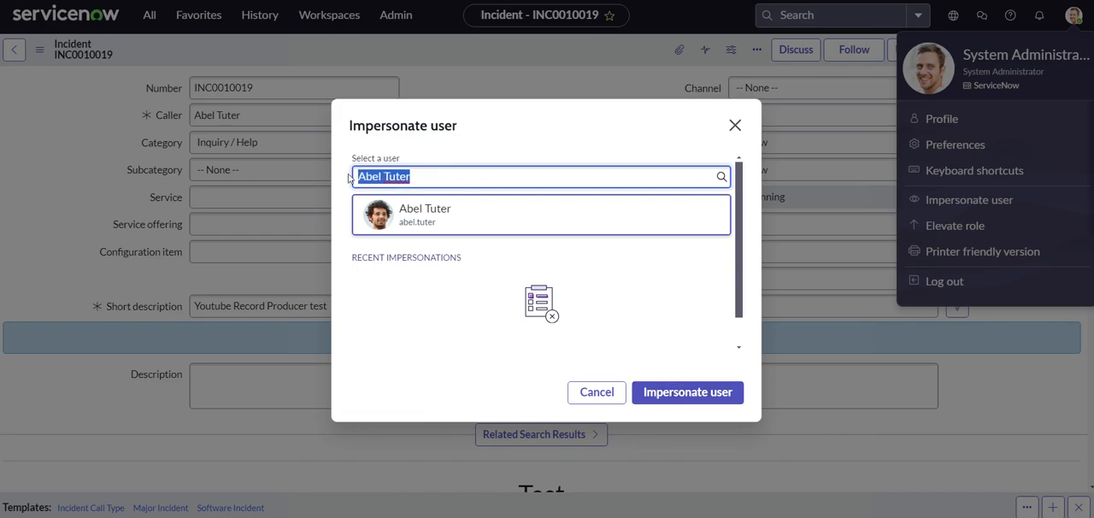
key(BackSpace)
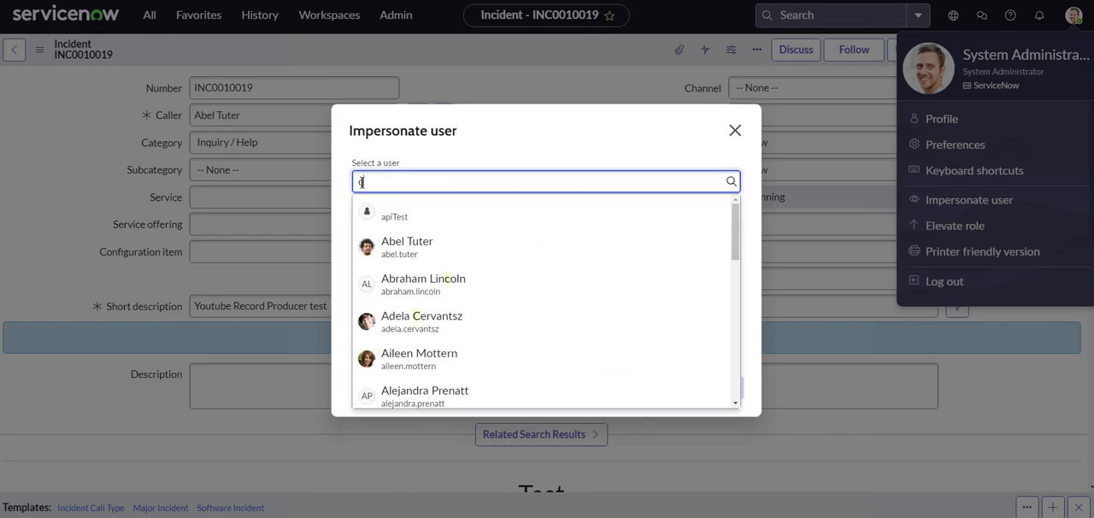
text(c)
key(BackSpace)
- Find "itil", impersonate the ITIL User account and dismiss the two welcome guides
text(itil)
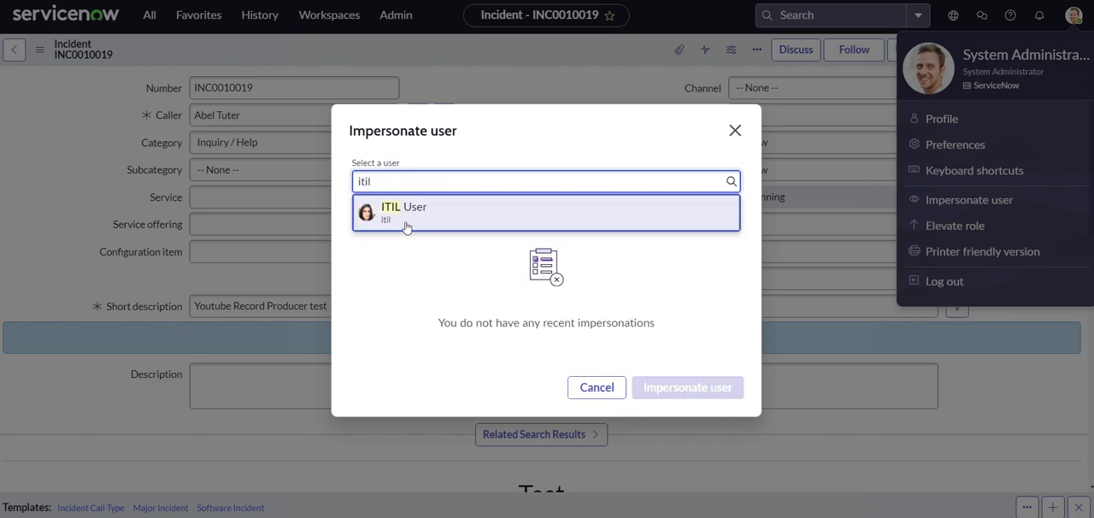
click(442, 228)
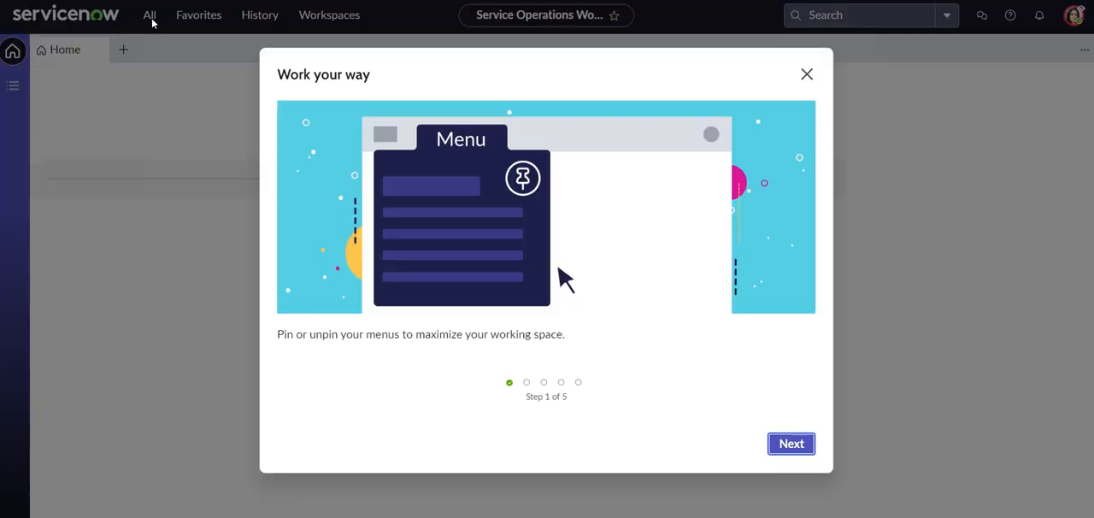
click(807, 74)
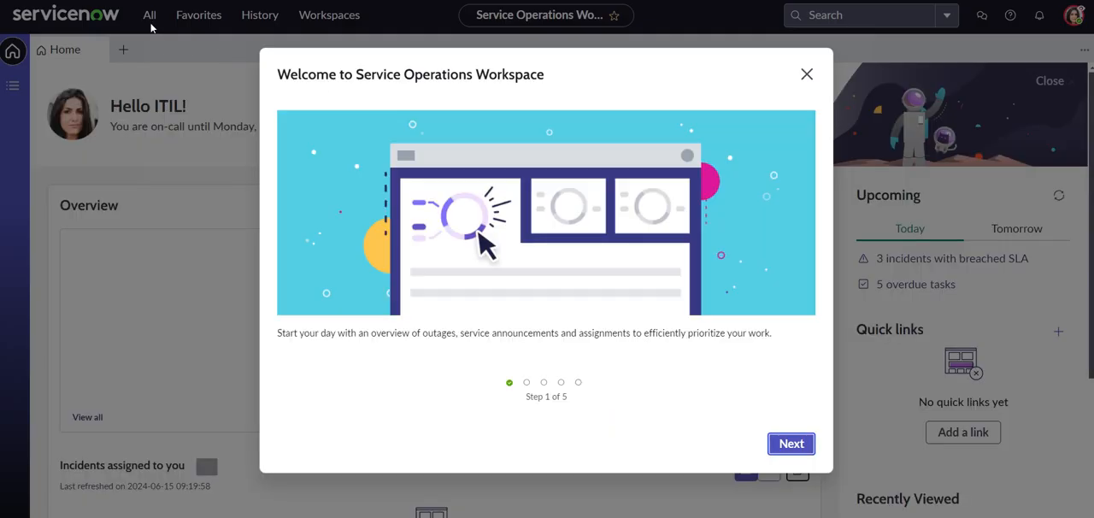
click(805, 74)
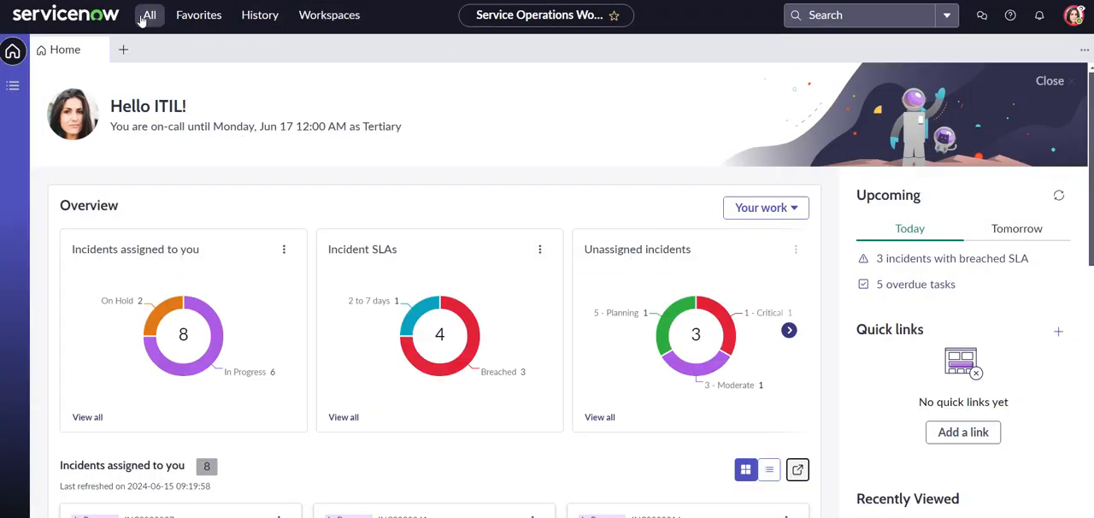
- Find the incident application in the navigator and start a new incident record
click(142, 18)
text(inciden)
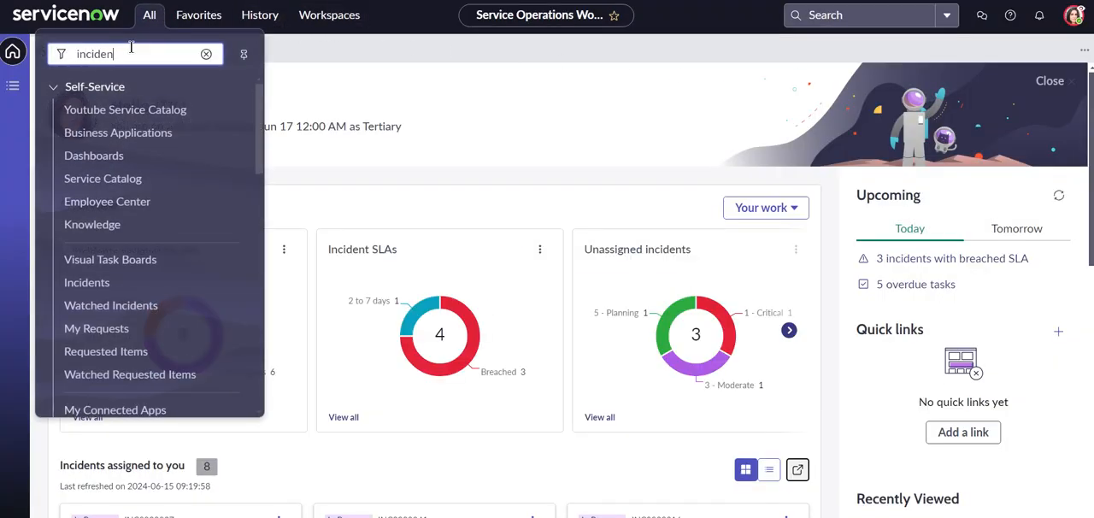
text(t)
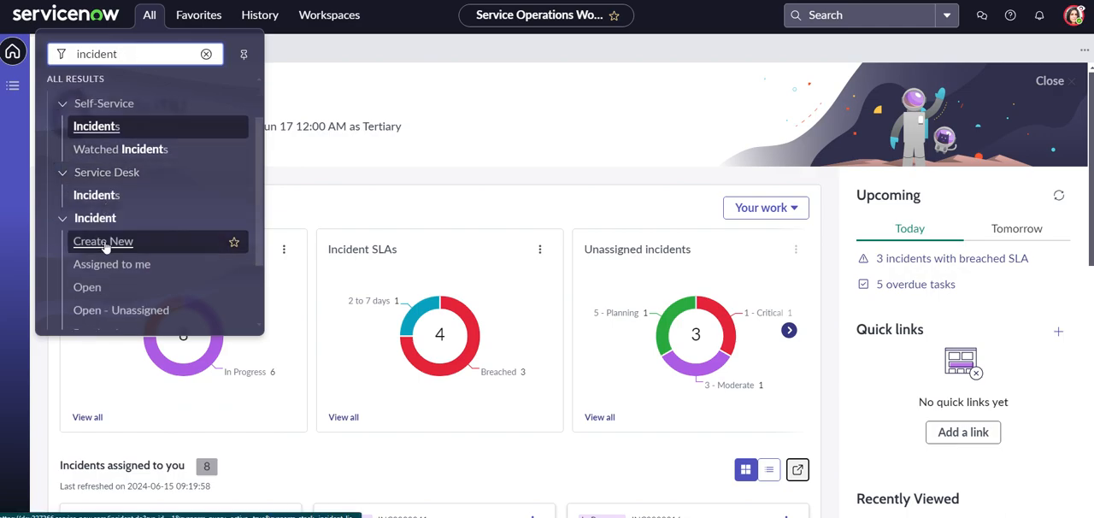
click(103, 242)
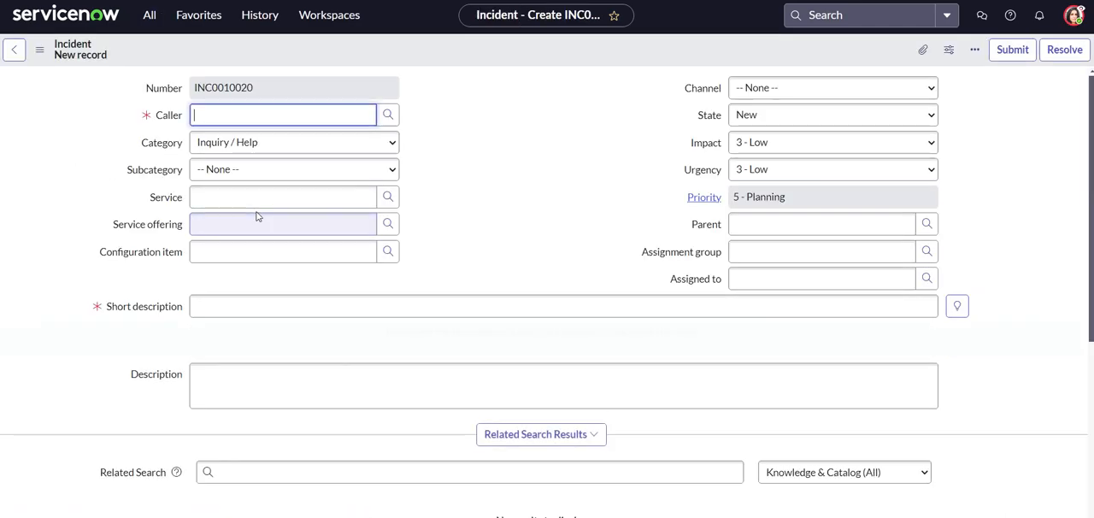
- Show the template bar on the new incident form and apply the Software Incident template
click(976, 50)
click(986, 91)
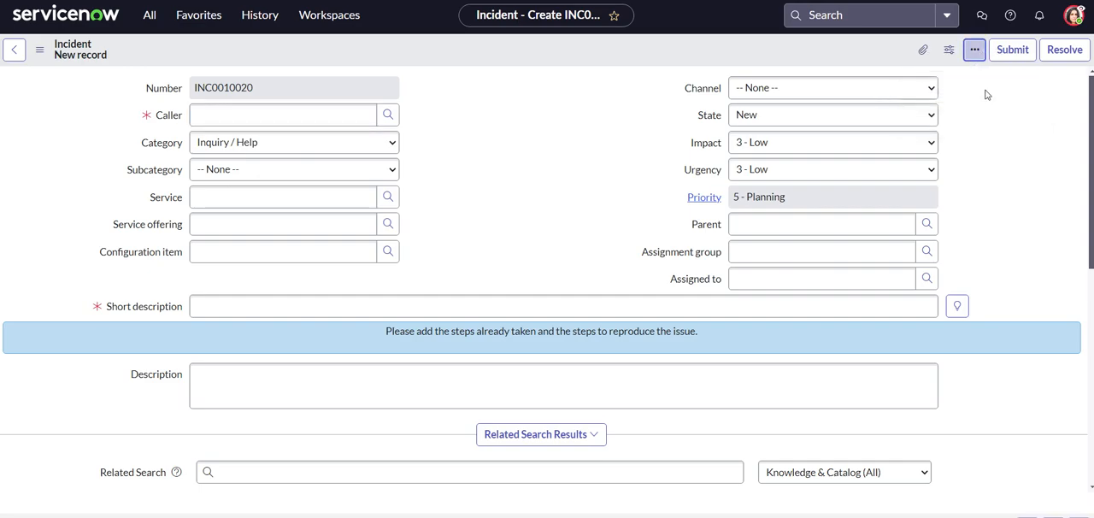
click(89, 507)
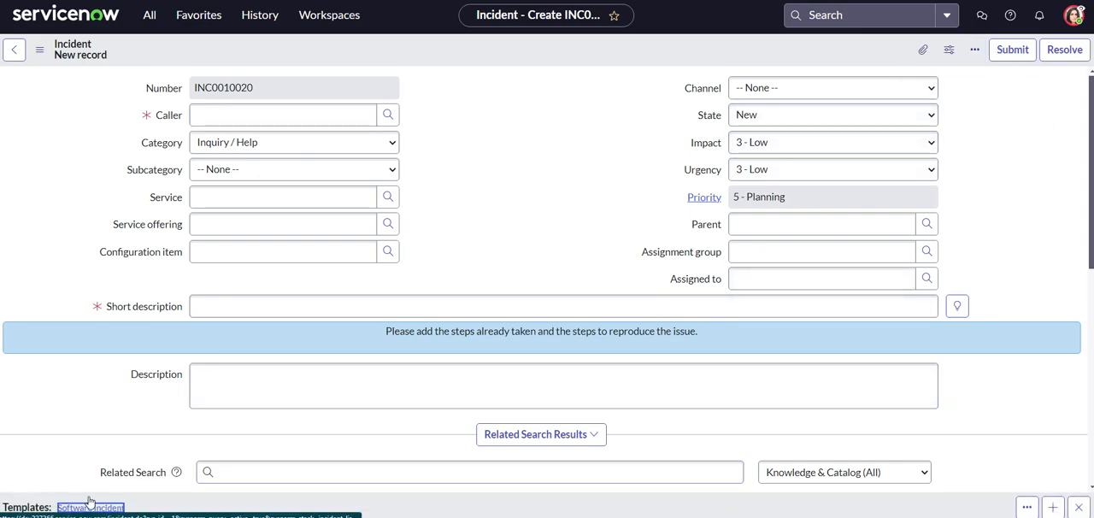
- Check the work notes and fields filled in by the template, and save the incident while staying on its form
scroll(92, 255, down, 5)
scroll(95, 253, down, 2)
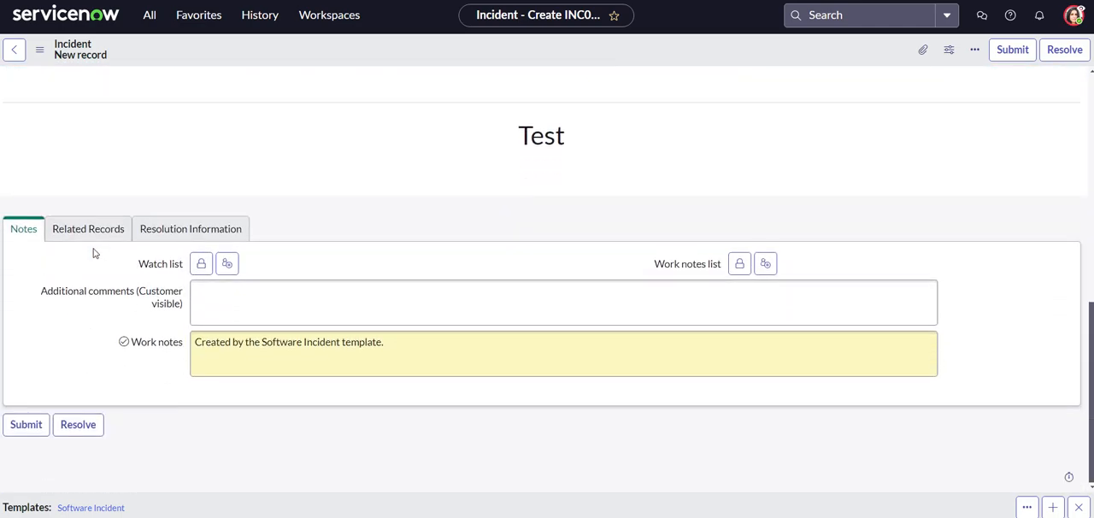
click(191, 341)
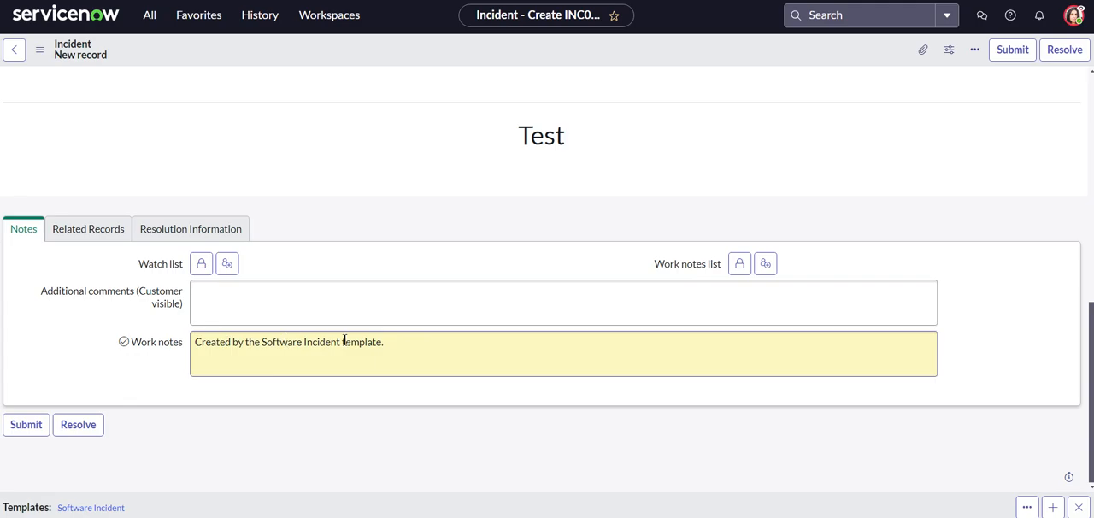
scroll(72, 314, up, 7)
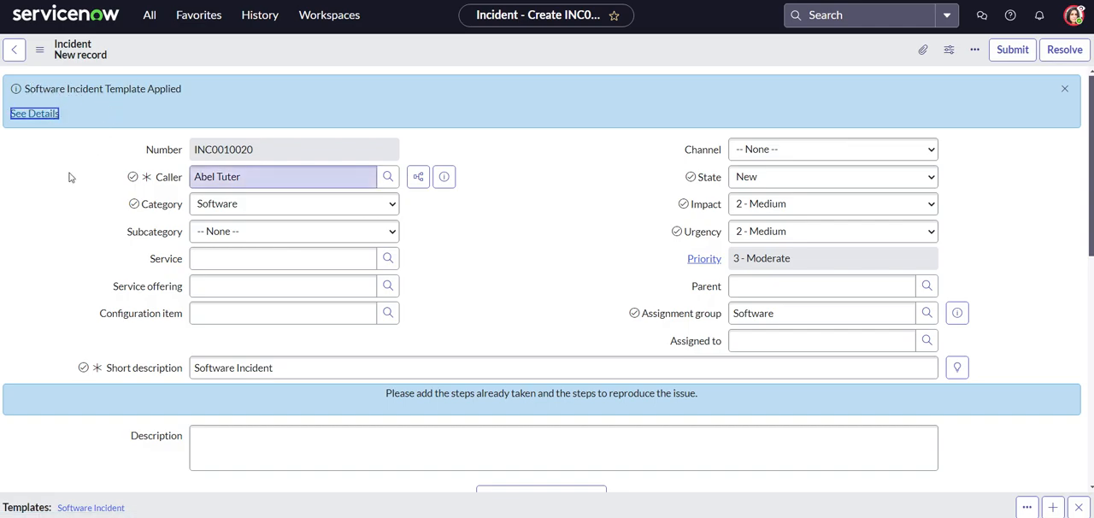
right_click(330, 48)
click(343, 53)
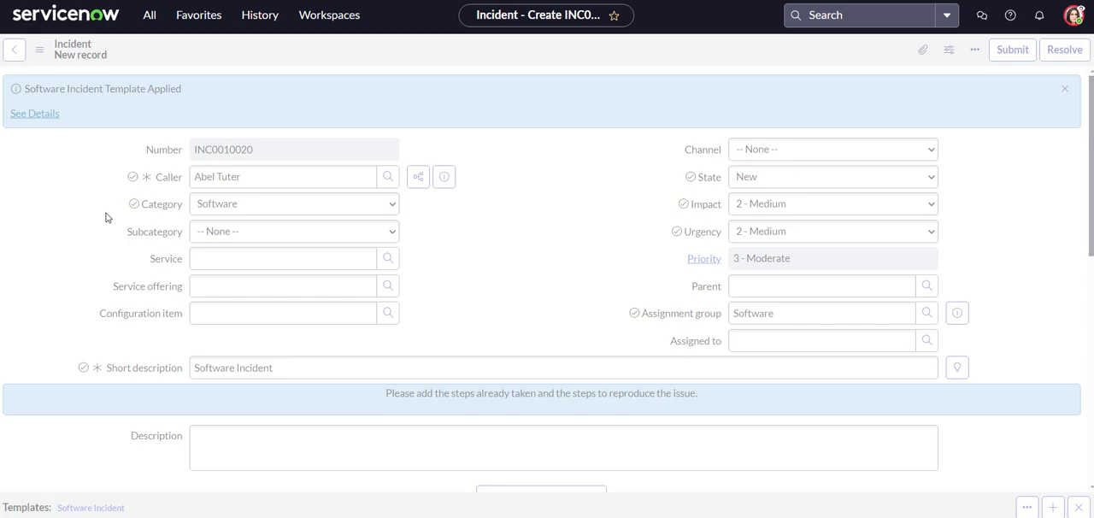
- Examine the saved incident's activity entries for the work note and field changes
scroll(106, 217, down, 1)
scroll(130, 230, down, 4)
scroll(124, 235, down, 3)
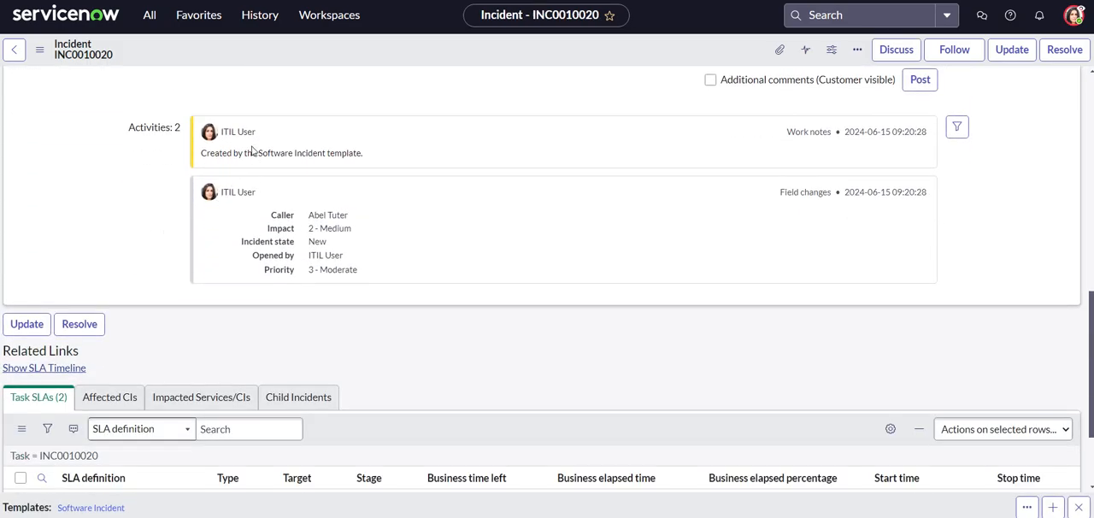
scroll(169, 264, up, 7)
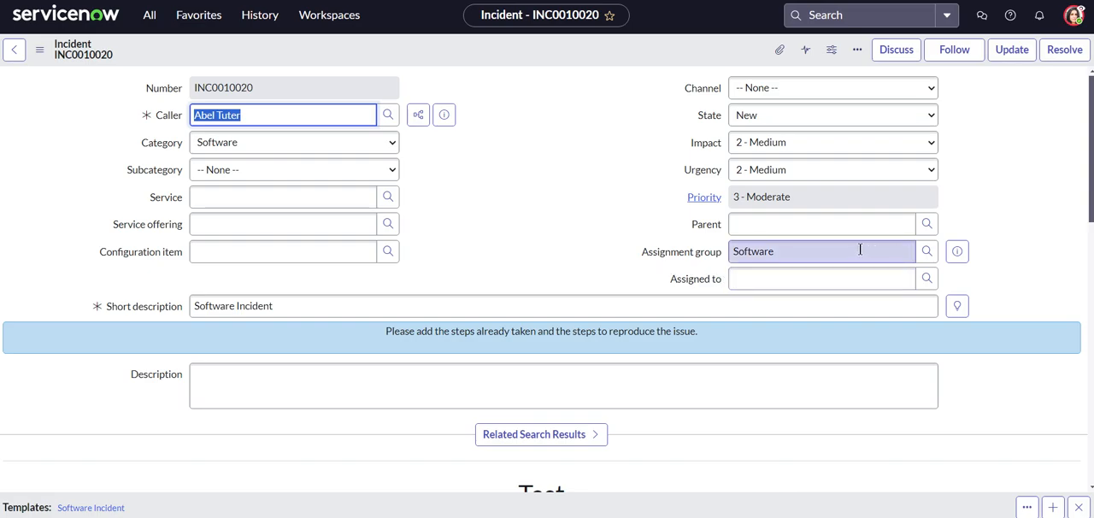
- Preview the incident's assignment group record and look over the rest of the saved form
click(956, 251)
click(1037, 81)
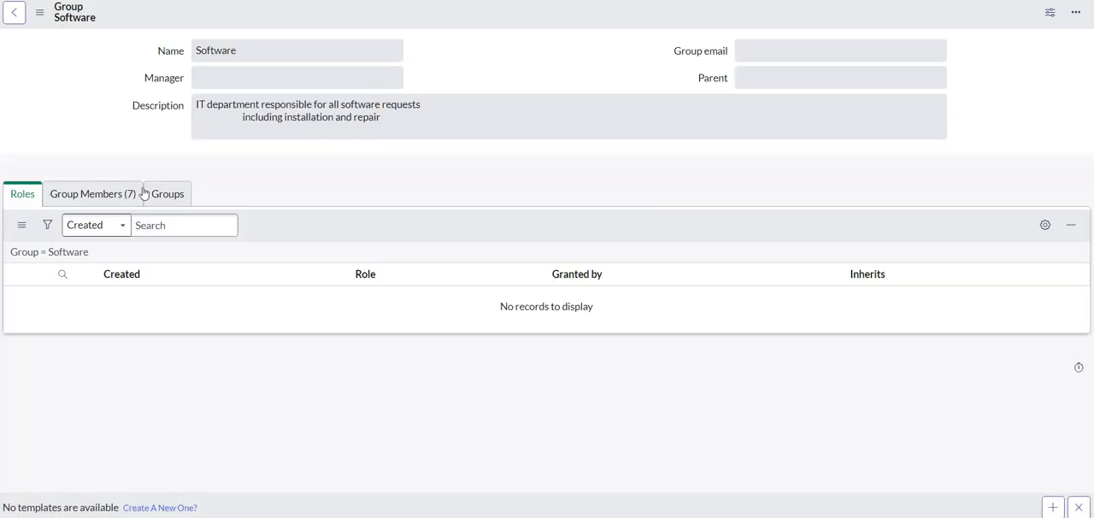
click(137, 190)
scroll(157, 323, down, 1)
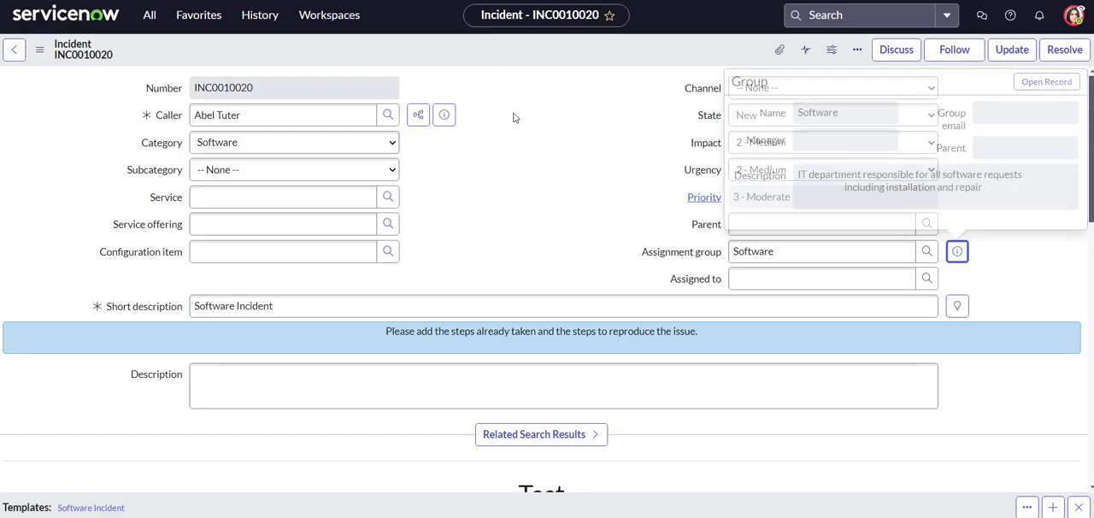
scroll(288, 171, down, 15)
scroll(59, 247, up, 15)
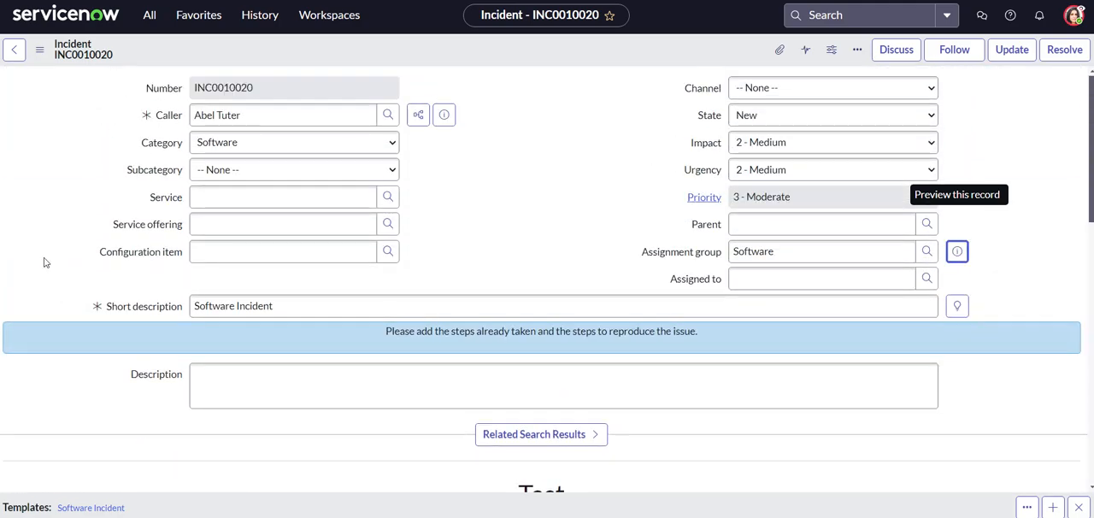